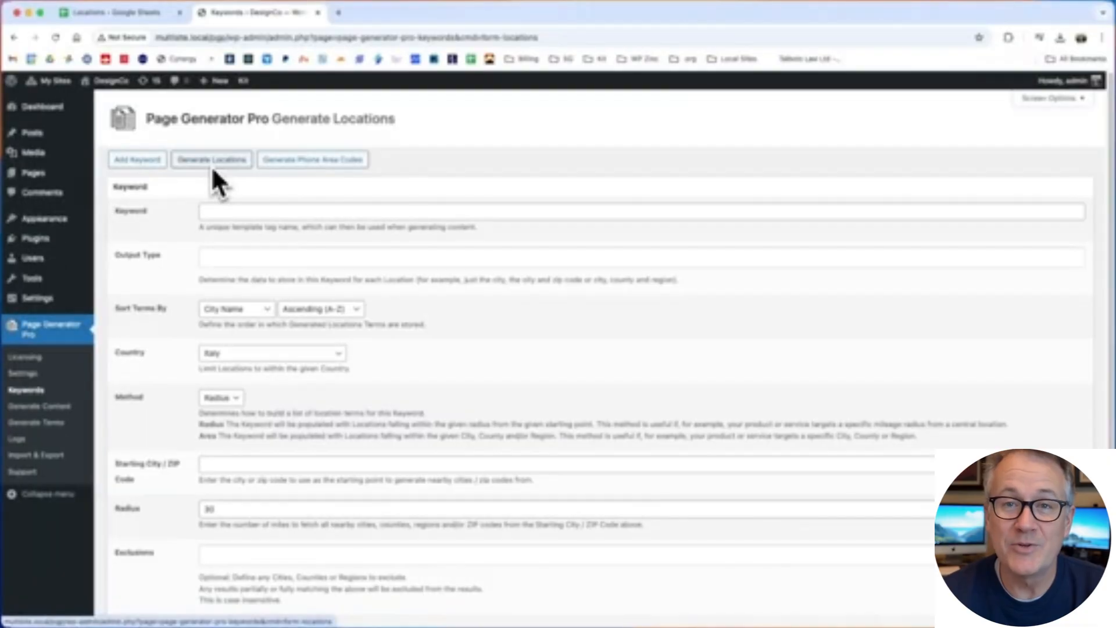
Add a new keyword named "location" with CSV File as its source
{"action": "left_click", "coordinate": [150, 160]}
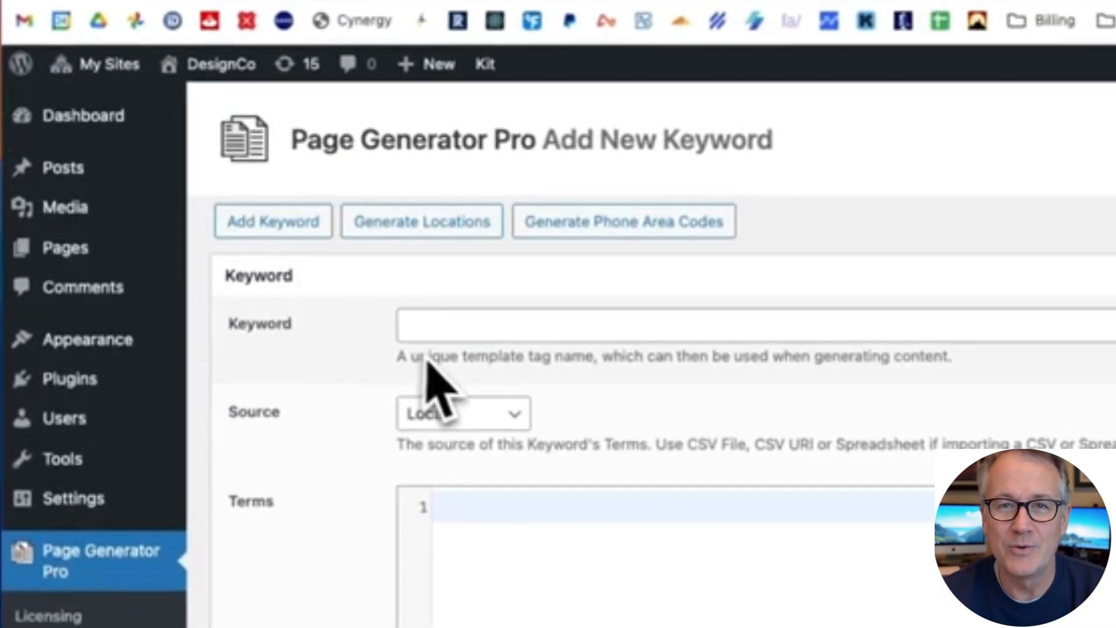
{"action": "left_click", "coordinate": [446, 328]}
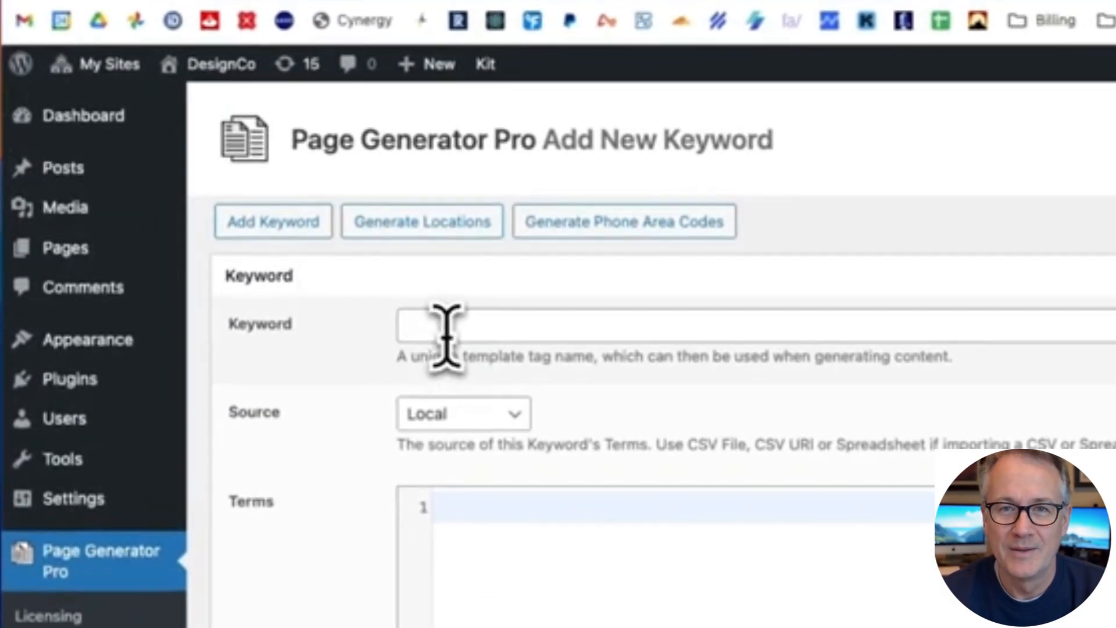
{"action": "type", "text": "location"}
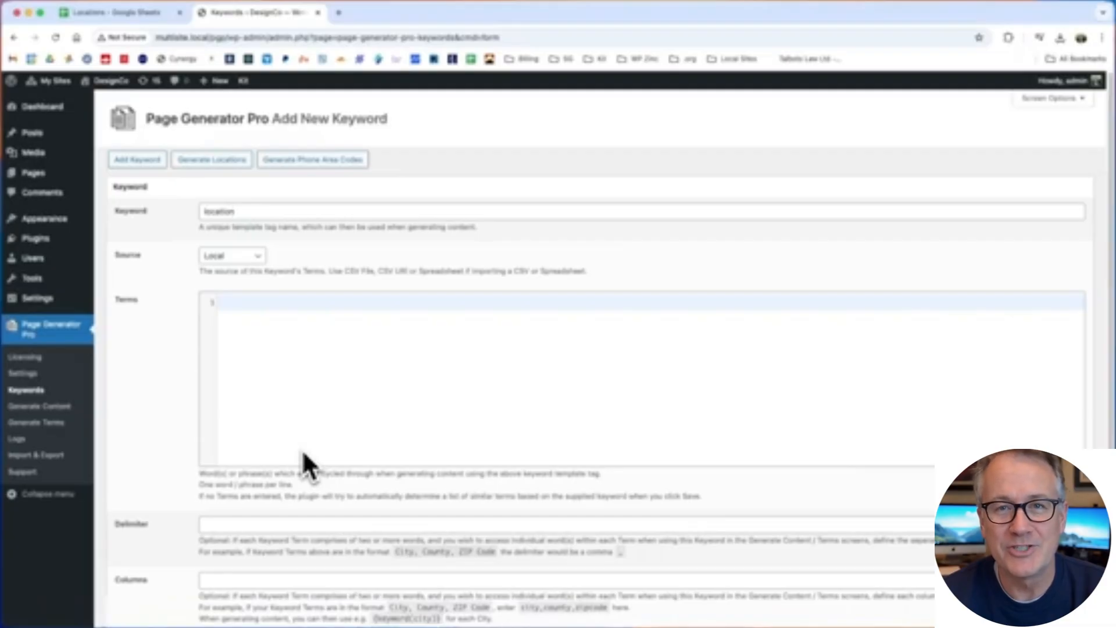
{"action": "left_click", "coordinate": [245, 258]}
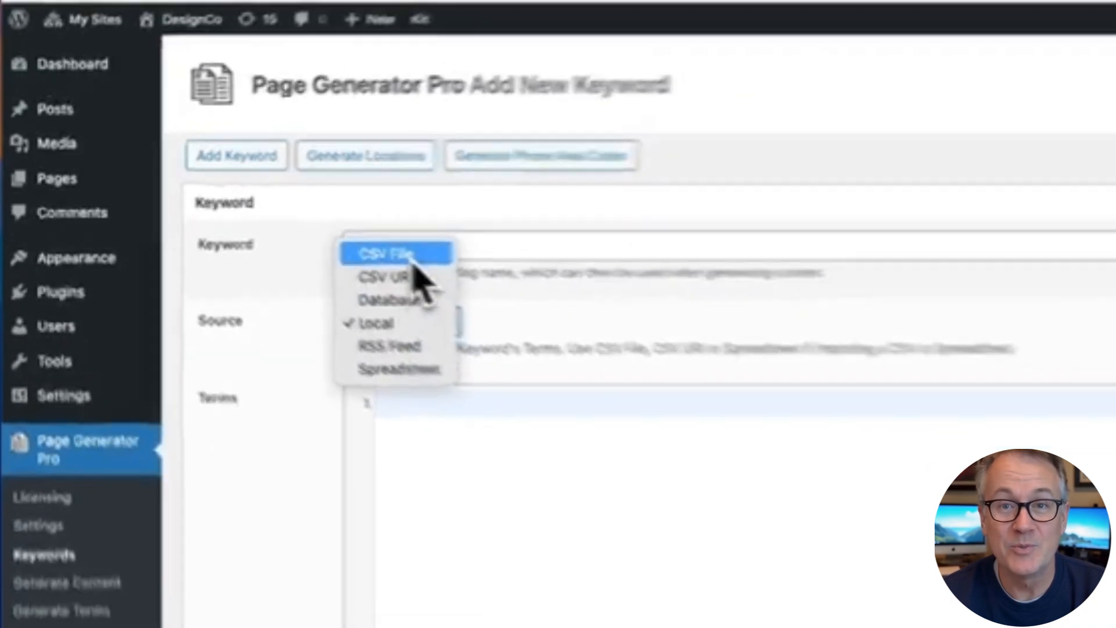
{"action": "left_click", "coordinate": [473, 269]}
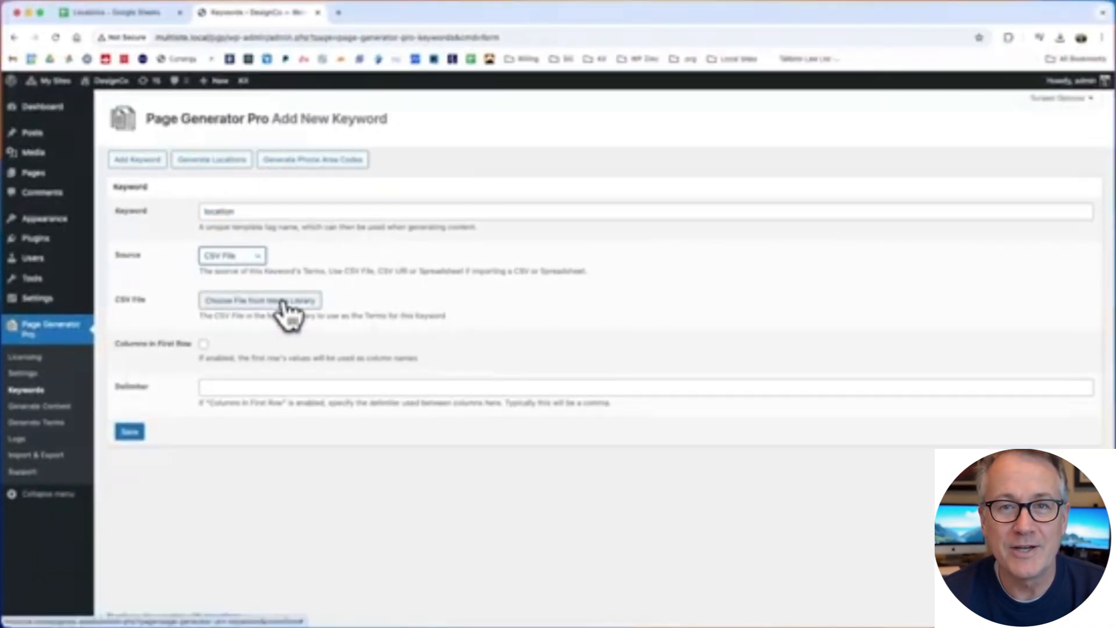
Upload location.csv from the Downloads folder to the media library as the keyword's CSV file
{"action": "left_click", "coordinate": [285, 301]}
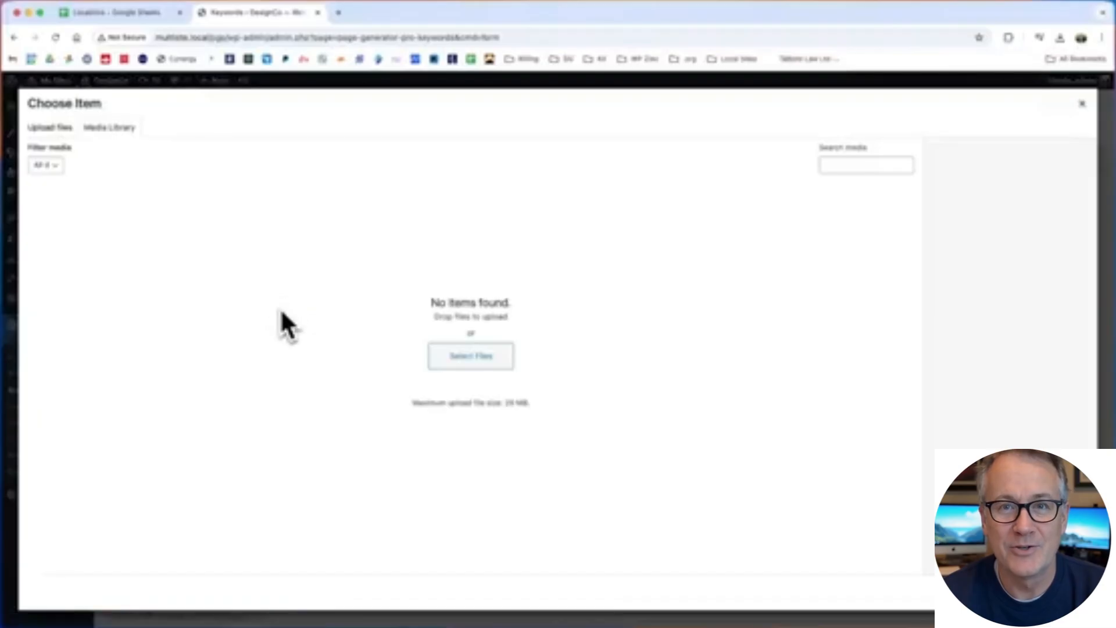
{"action": "left_click", "coordinate": [488, 365]}
{"action": "left_click", "coordinate": [172, 183]}
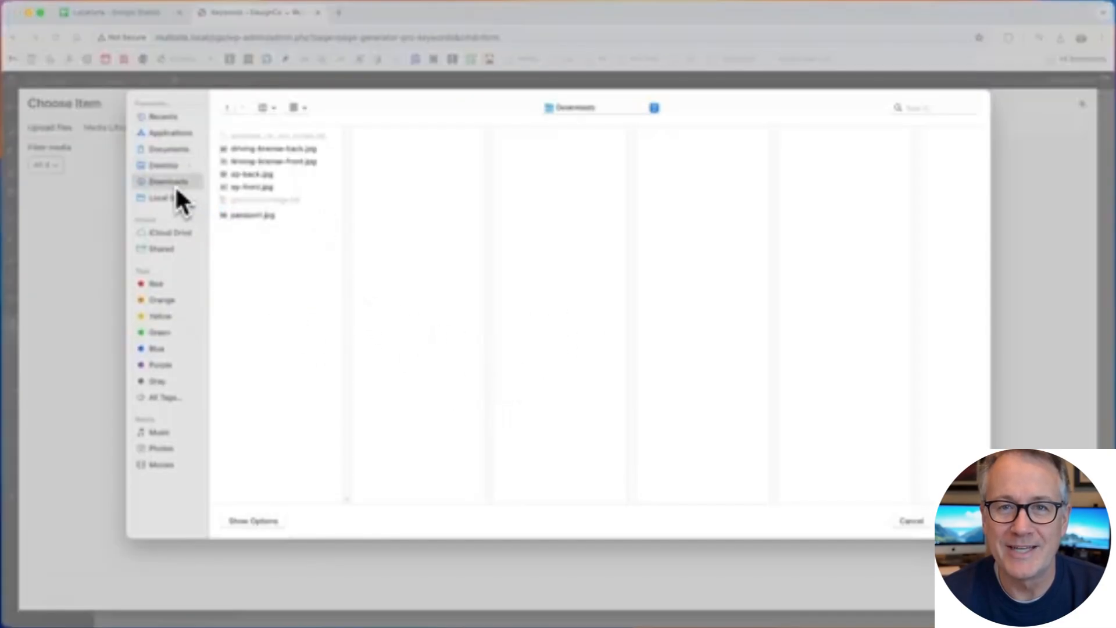
{"action": "left_click", "coordinate": [250, 213]}
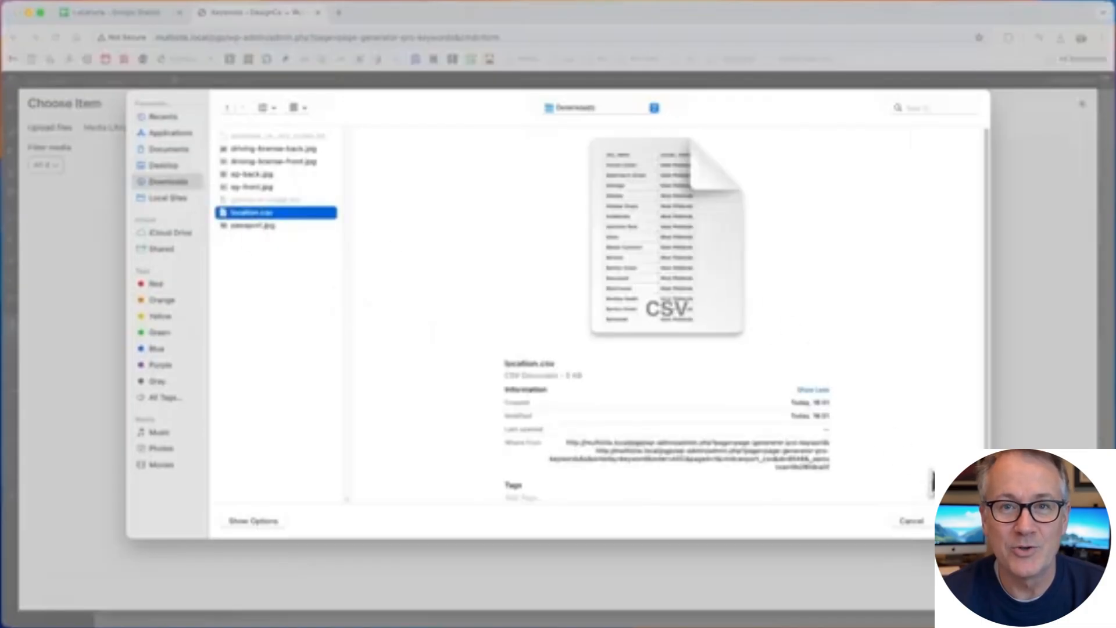
{"action": "left_click", "coordinate": [960, 520]}
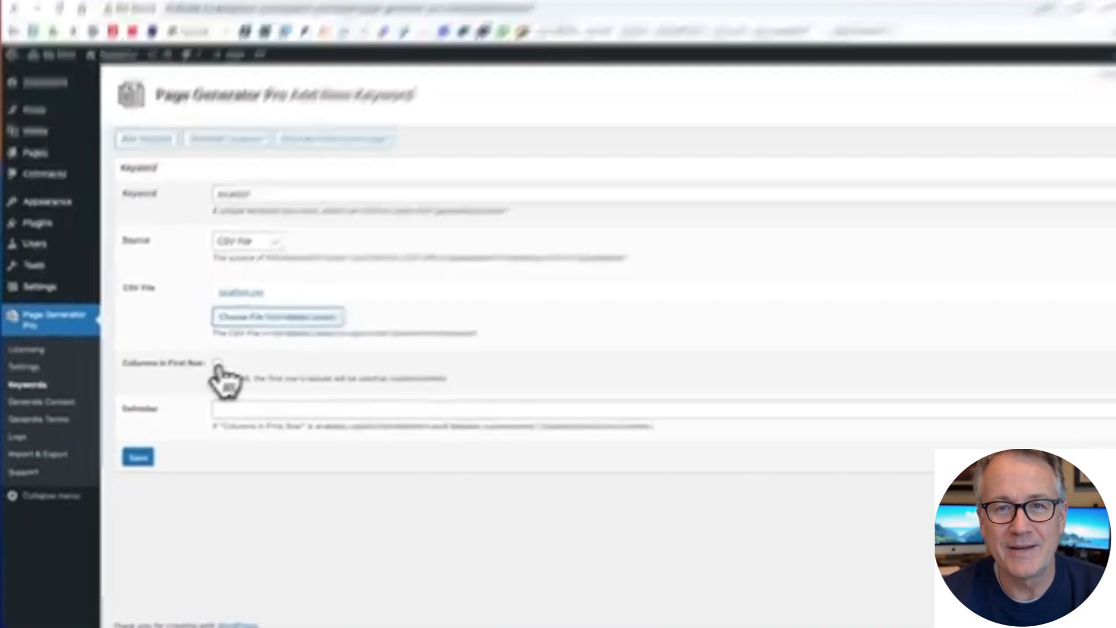
Enable column names in the first row, set the delimiter to a comma, and save the keyword
{"action": "left_click", "coordinate": [218, 362]}
{"action": "left_click", "coordinate": [239, 409]}
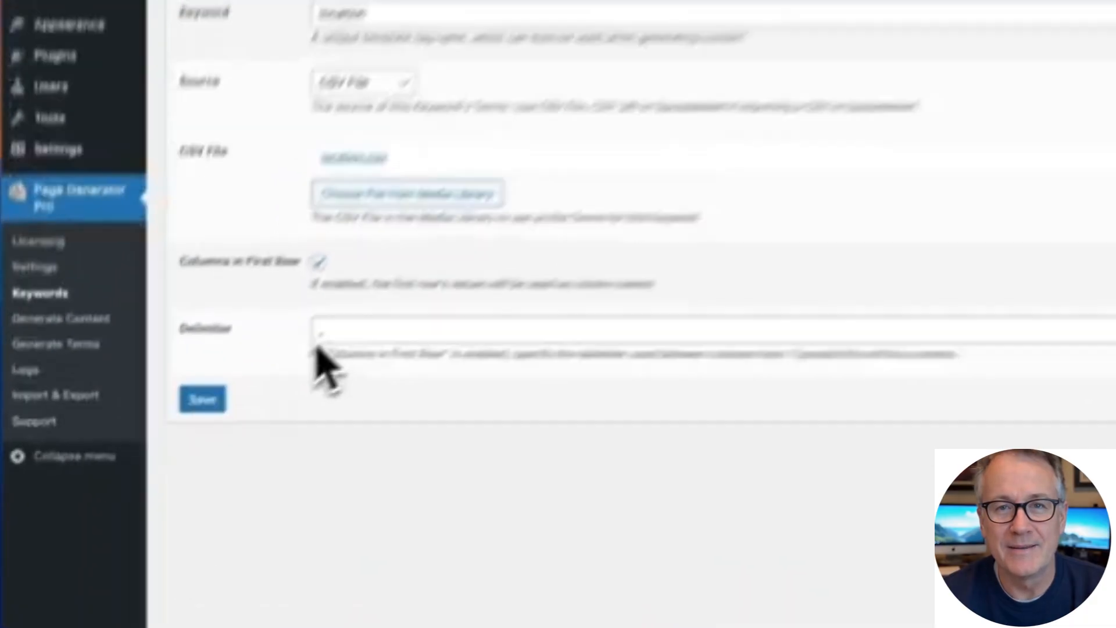
{"action": "left_click", "coordinate": [129, 457]}
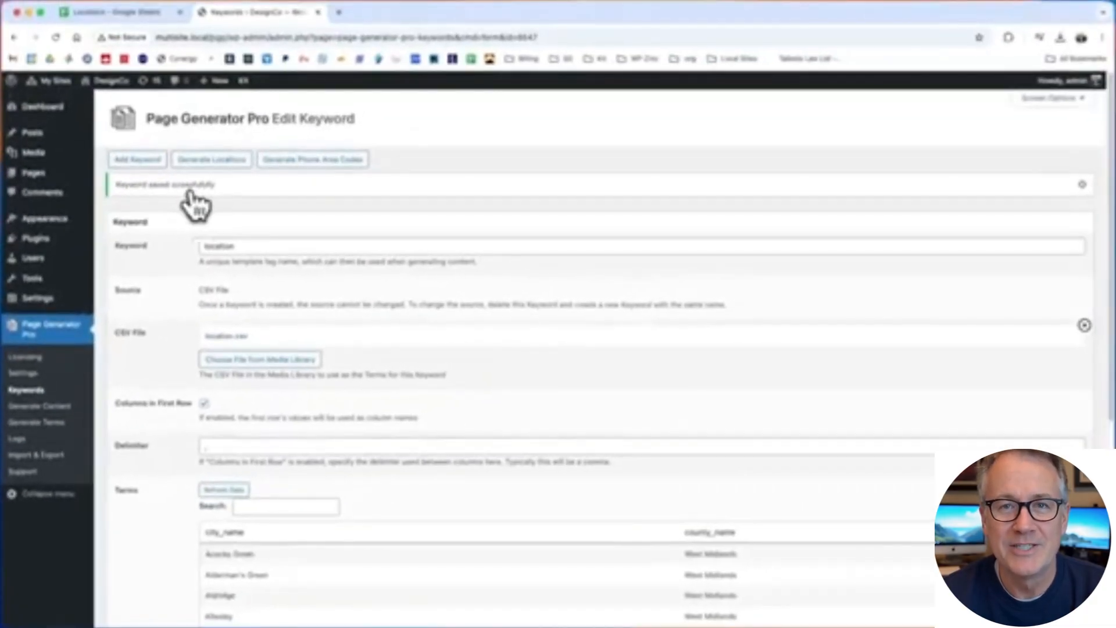
Search the imported terms for "birmingham", clear the search, and page forward through the terms table
{"action": "scroll", "coordinate": [148, 439], "scroll_direction": "down", "scroll_amount": 5}
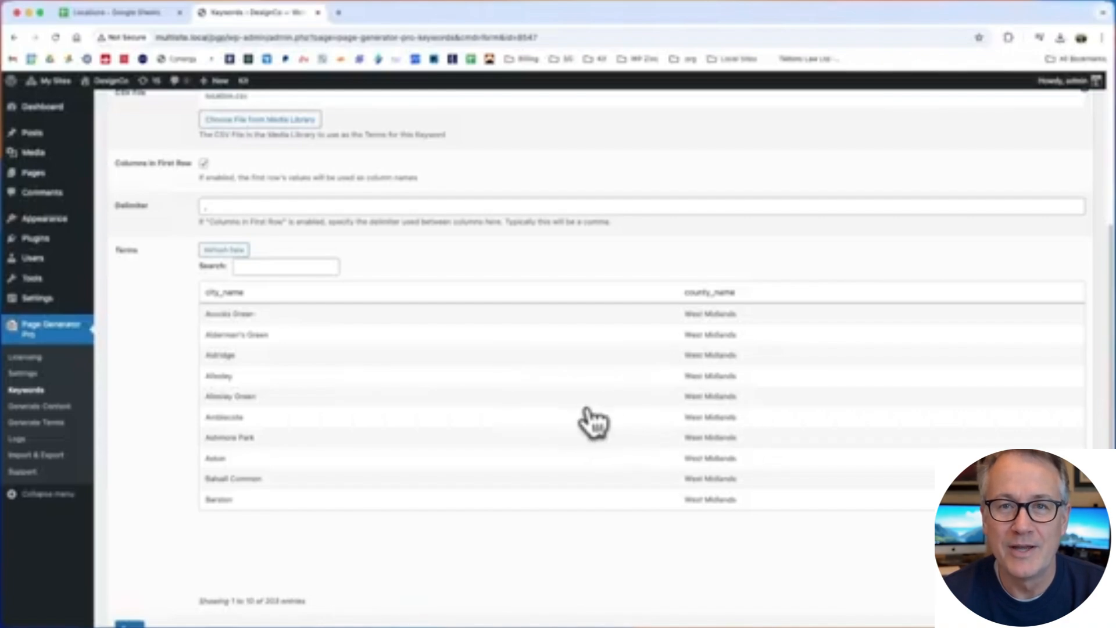
{"action": "left_click", "coordinate": [313, 267]}
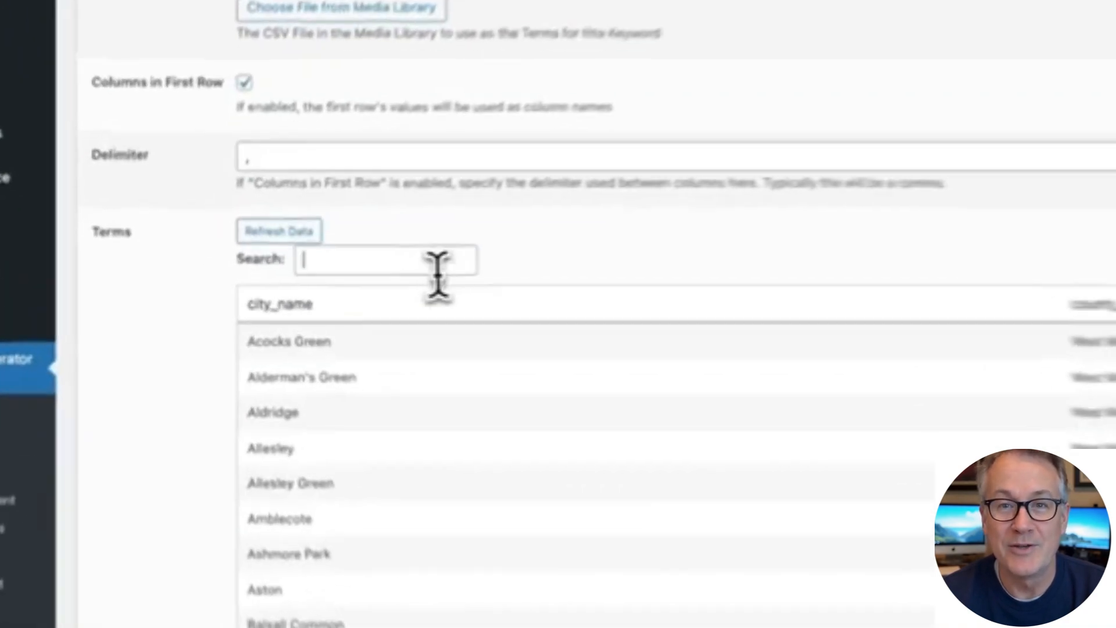
{"action": "type", "text": "birmingham"}
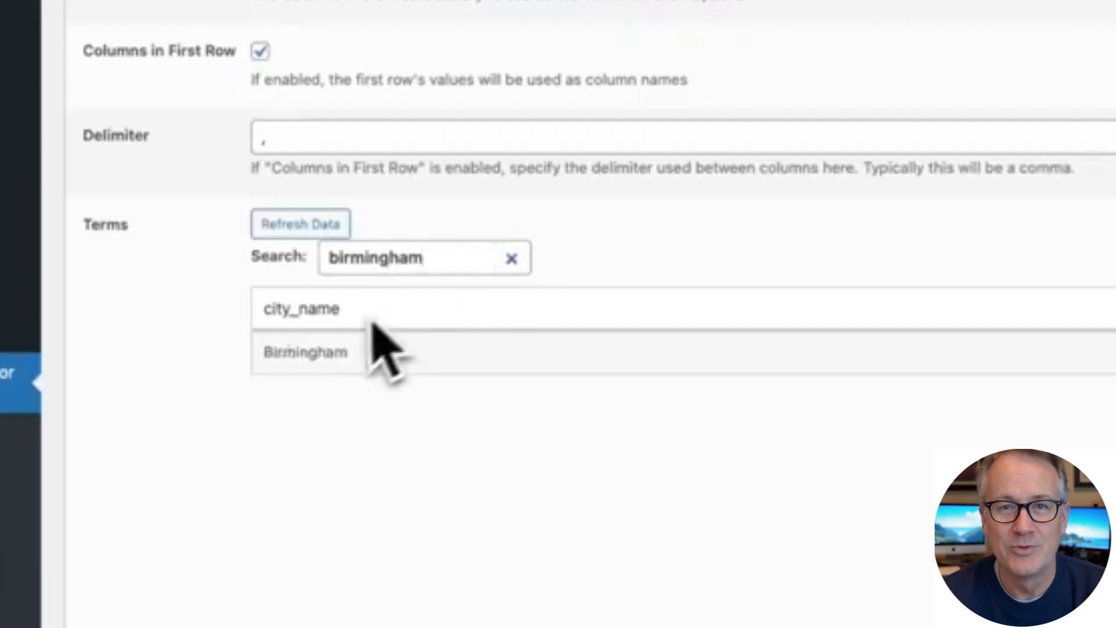
{"action": "left_click_drag", "start_coordinate": [428, 258], "coordinate": [291, 286]}
{"action": "key", "text": "BackSpace"}
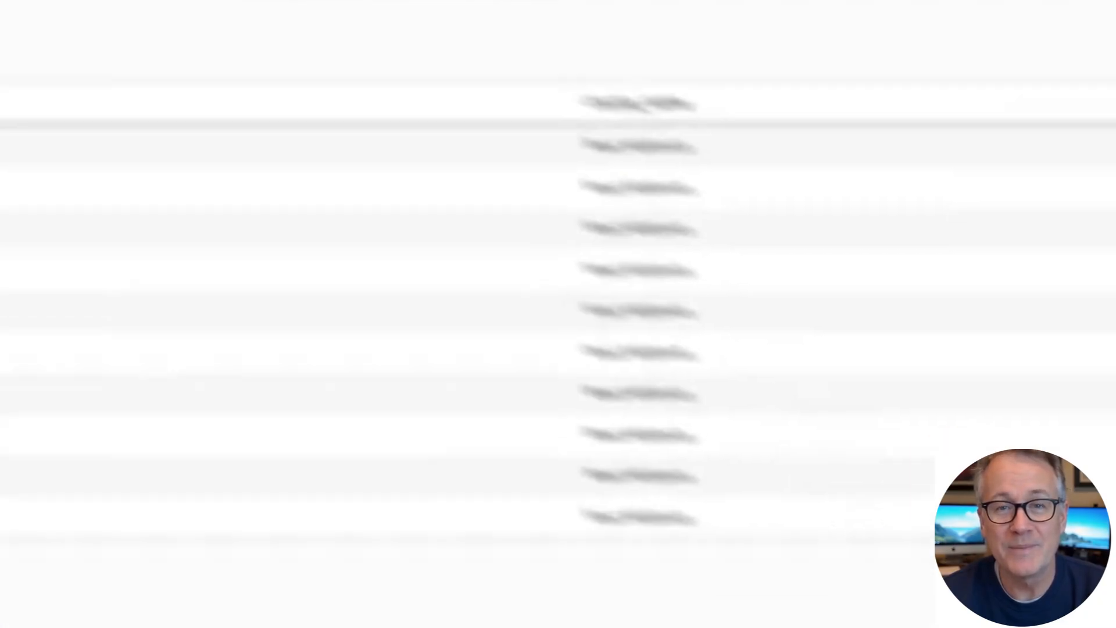
{"action": "left_click", "coordinate": [1061, 585]}
{"action": "left_click", "coordinate": [1061, 585]}
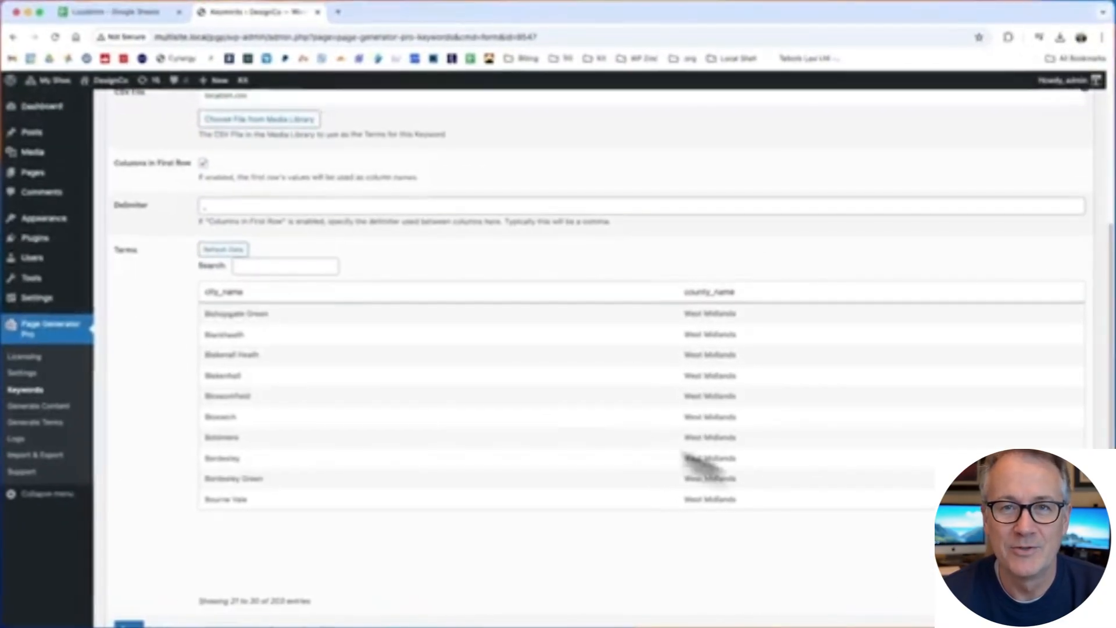
Create a new content group with the {location} keyword as its title
{"action": "left_click", "coordinate": [58, 405]}
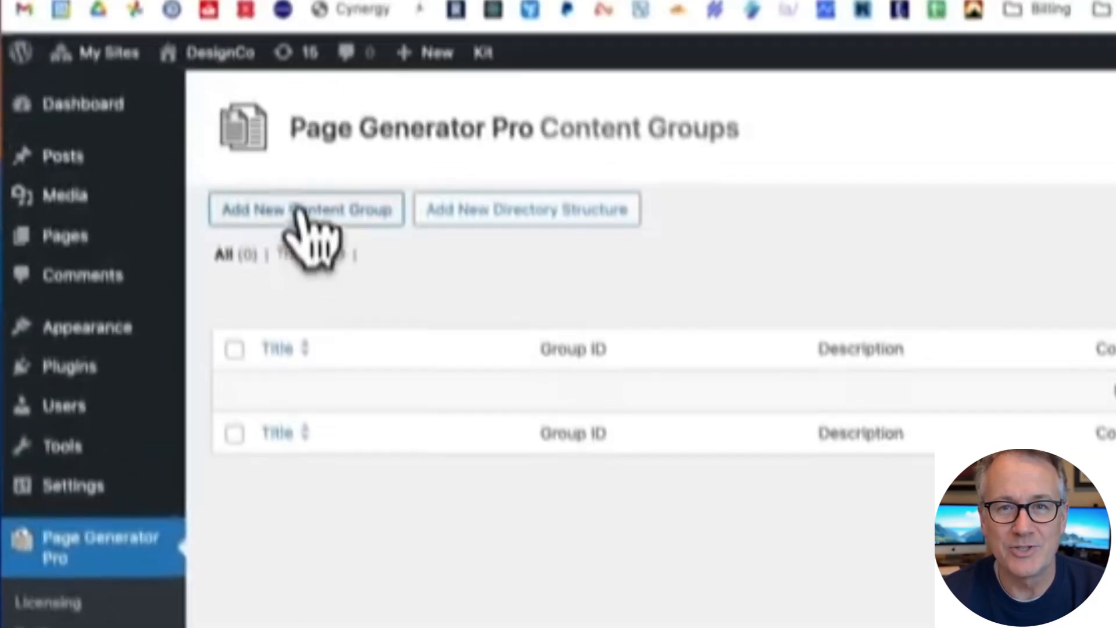
{"action": "left_click", "coordinate": [147, 159]}
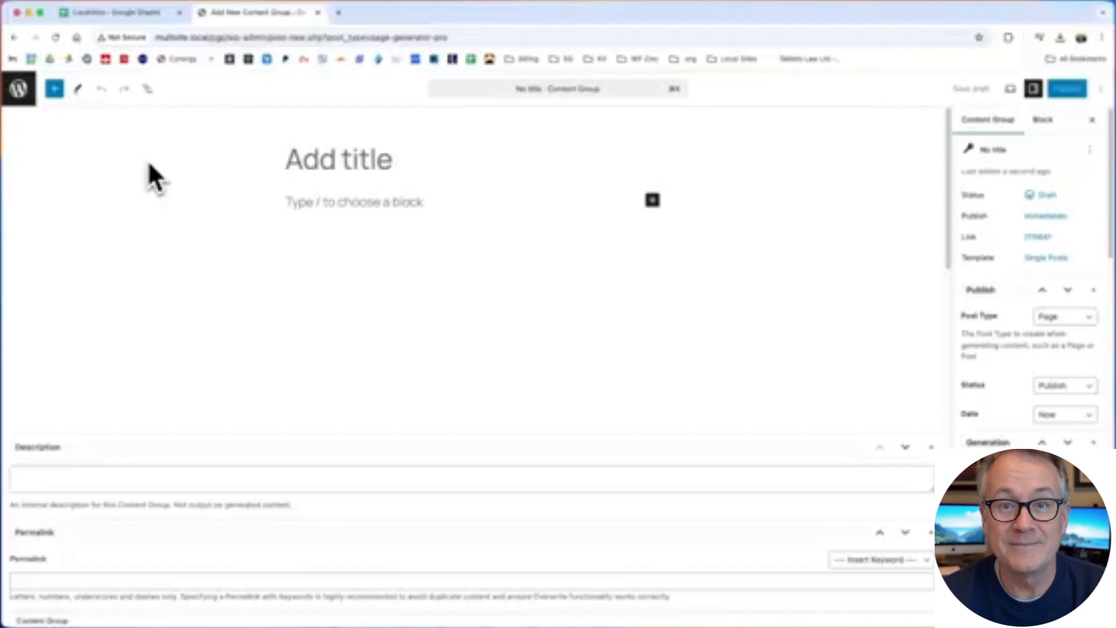
{"action": "type", "text": "{"}
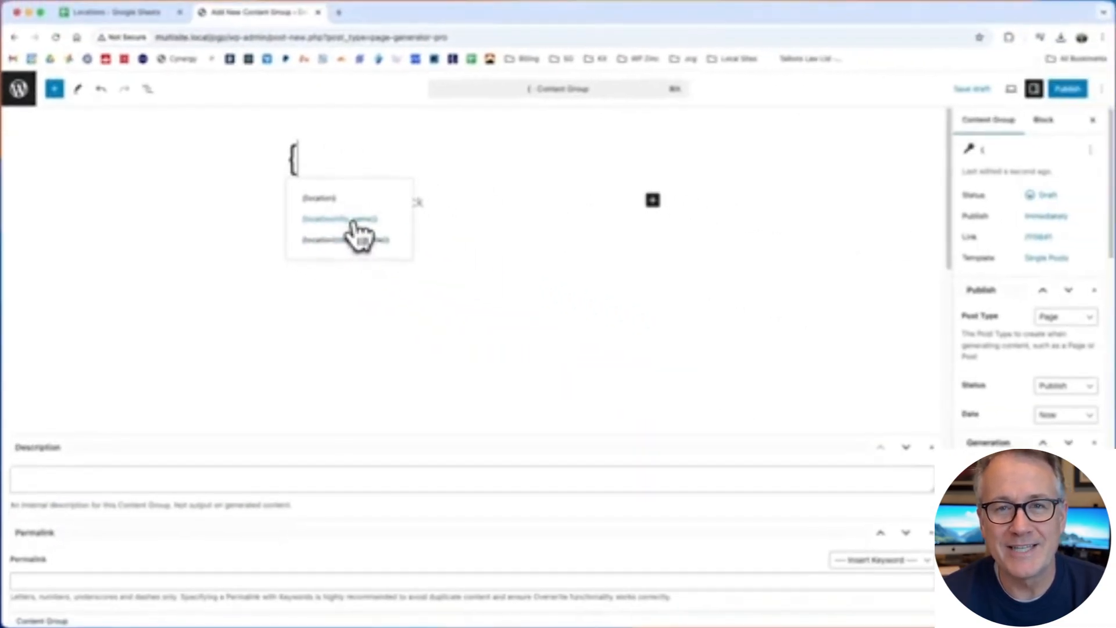
{"action": "left_click", "coordinate": [330, 203]}
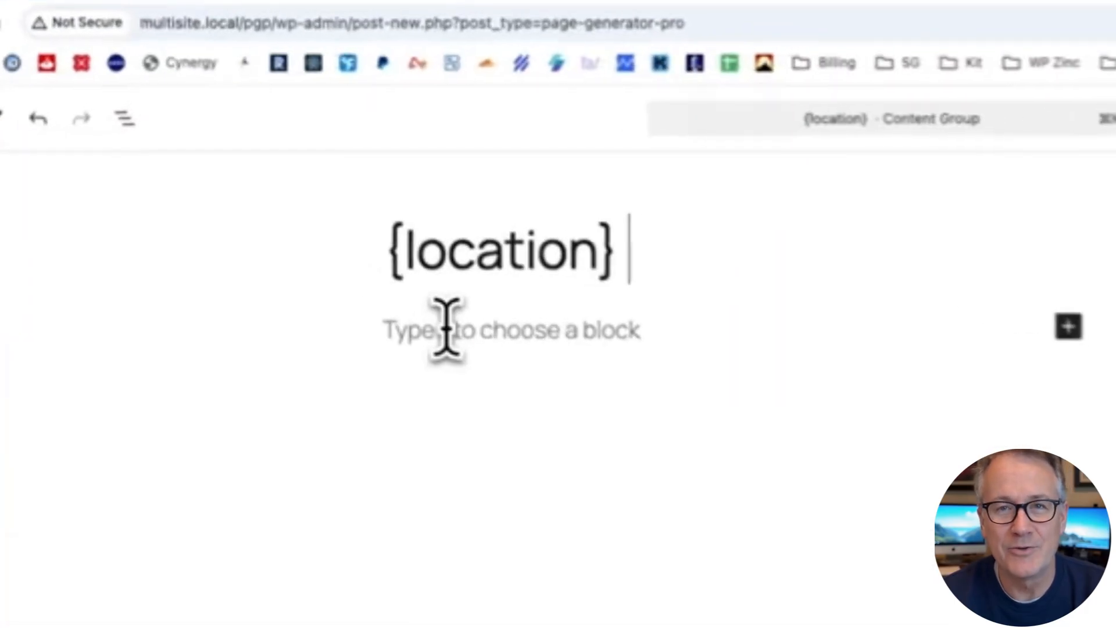
Write the body paragraph "Some content about {location}" using the keyword
{"action": "left_click", "coordinate": [402, 201]}
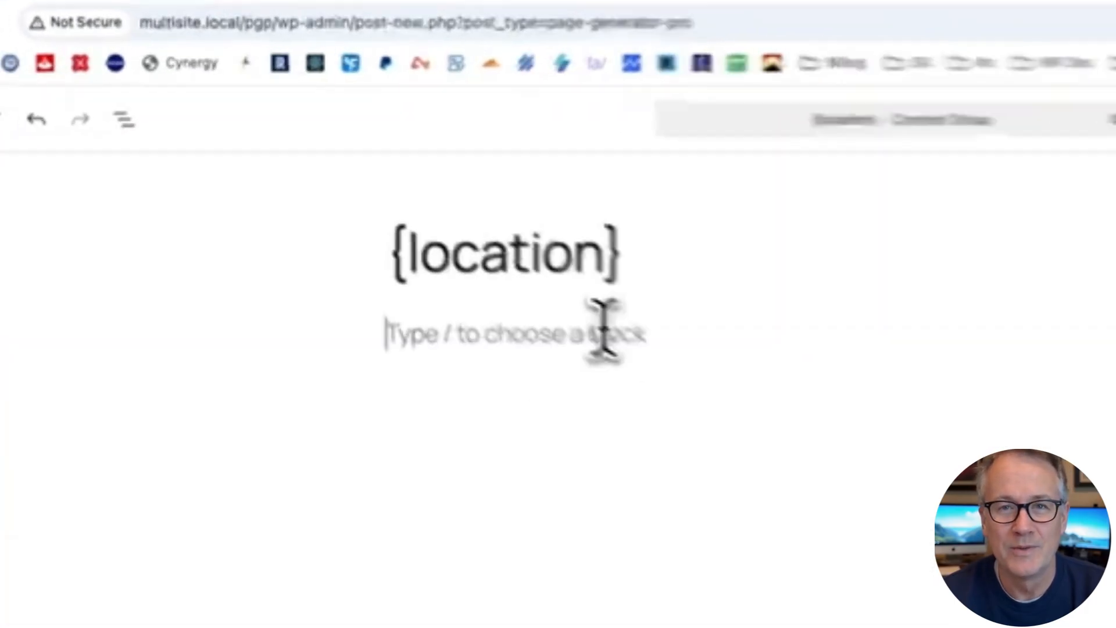
{"action": "type", "text": "Some"}
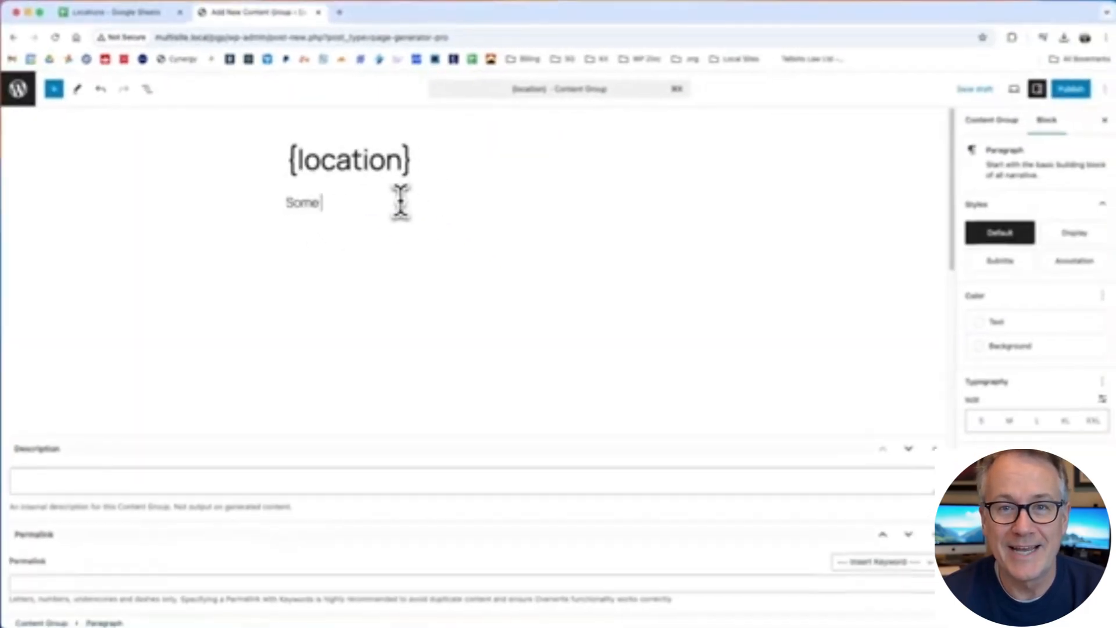
{"action": "type", "text": " content about {"}
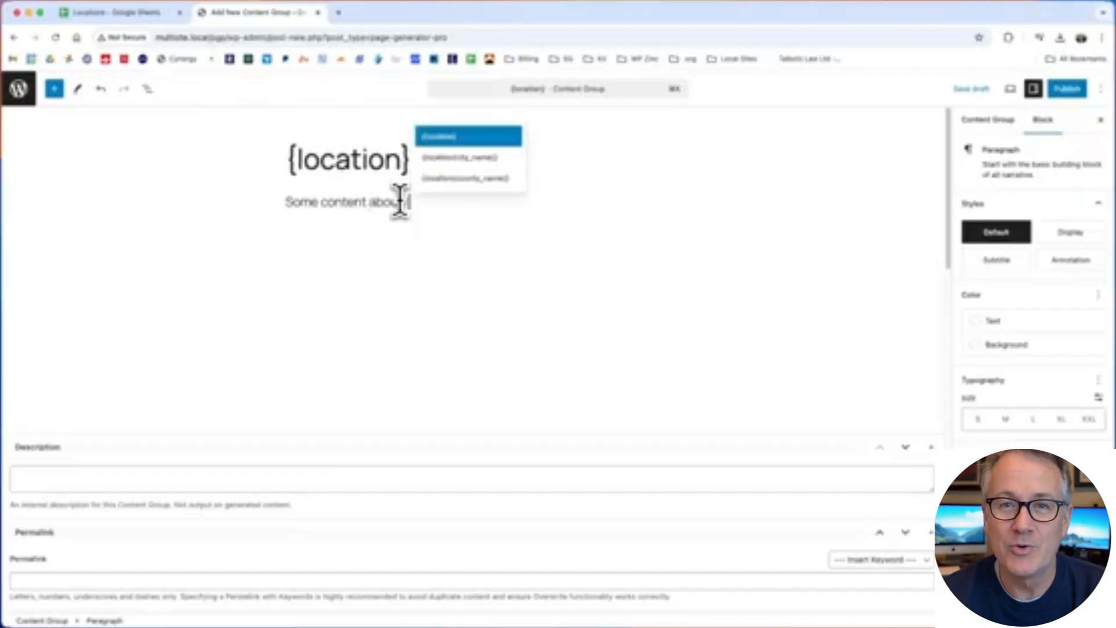
{"action": "left_click", "coordinate": [438, 137]}
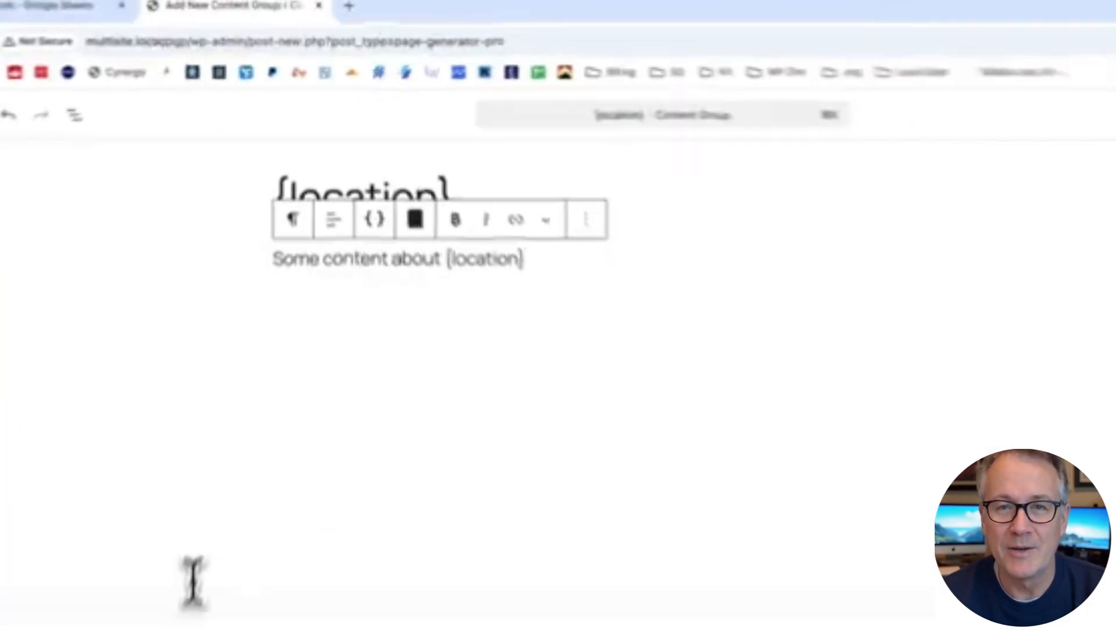
Try entering the {location} keyword suggestion in the permalink field and clear the field
{"action": "left_click", "coordinate": [171, 480]}
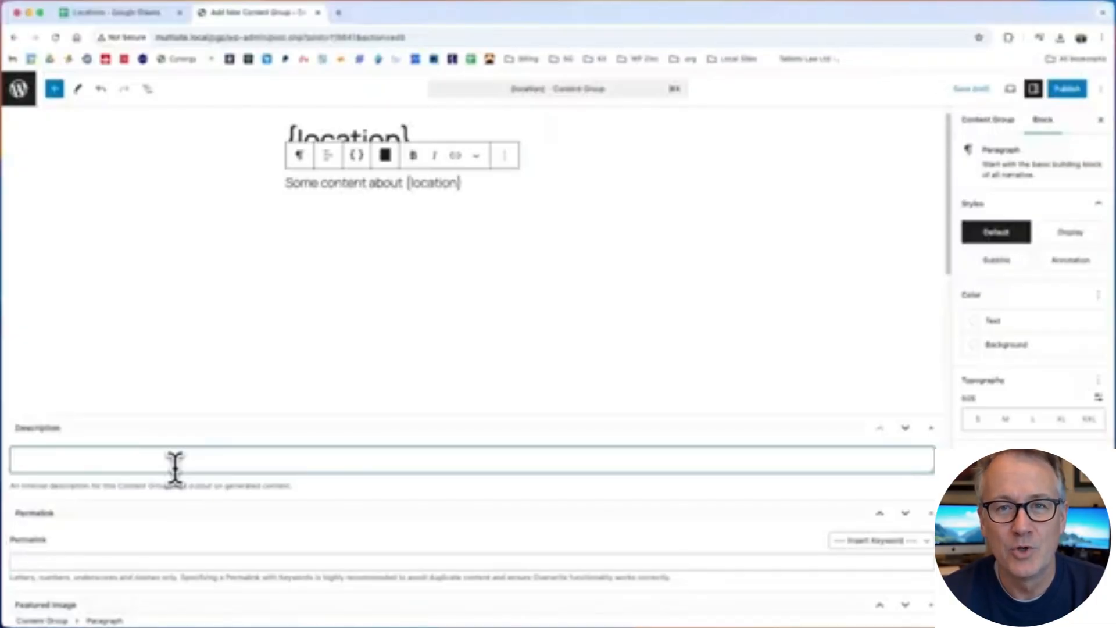
{"action": "left_click", "coordinate": [96, 559]}
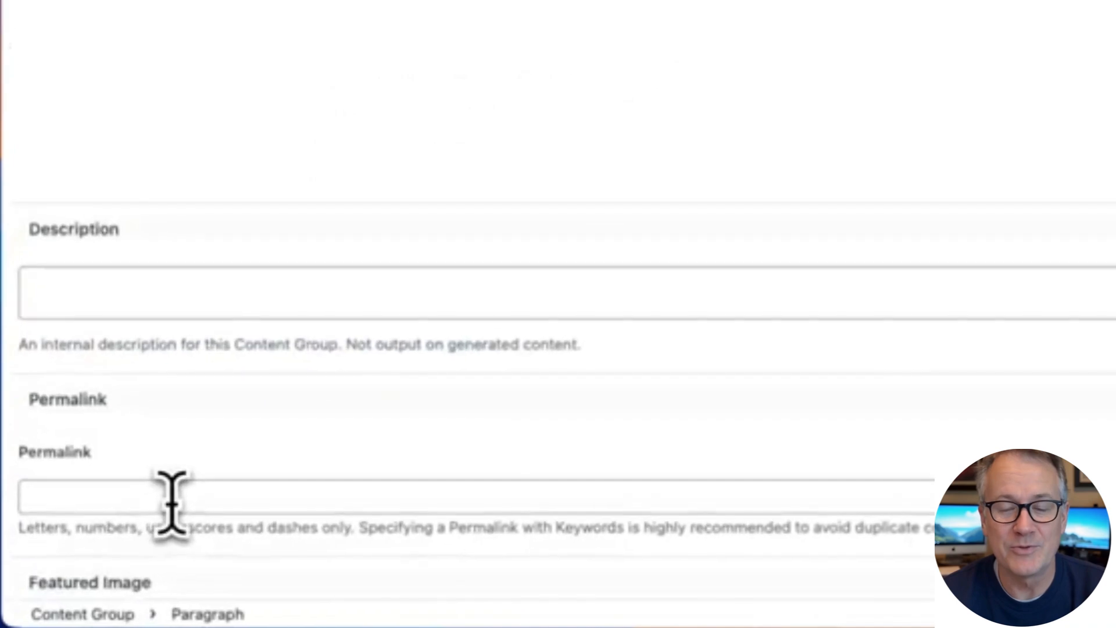
{"action": "type", "text": "{"}
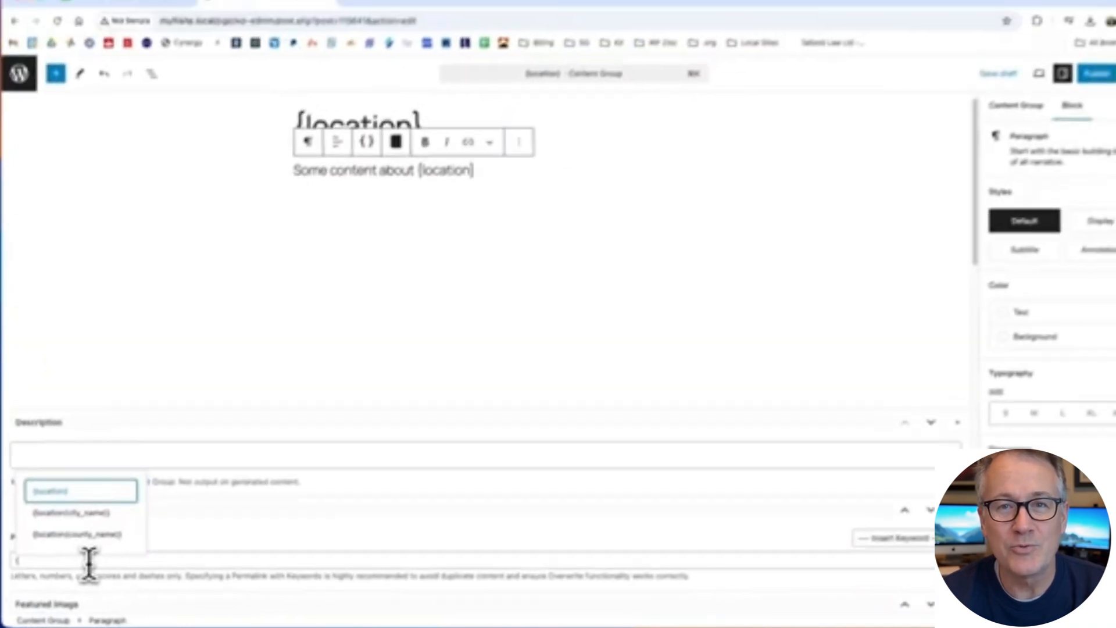
{"action": "left_click", "coordinate": [89, 498]}
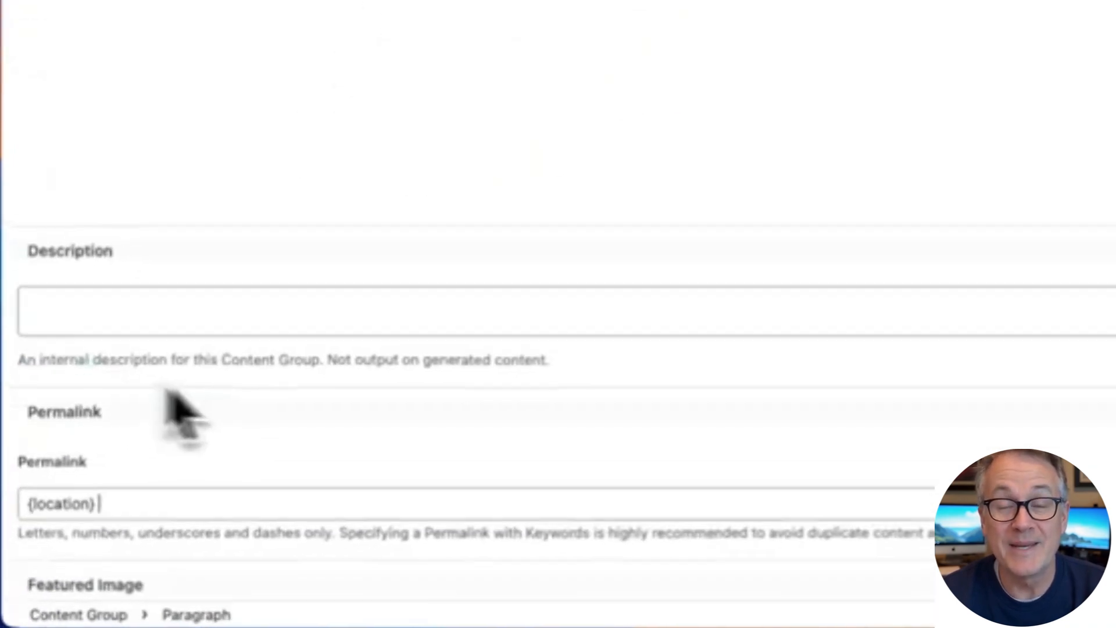
{"action": "triple_click", "coordinate": [61, 560]}
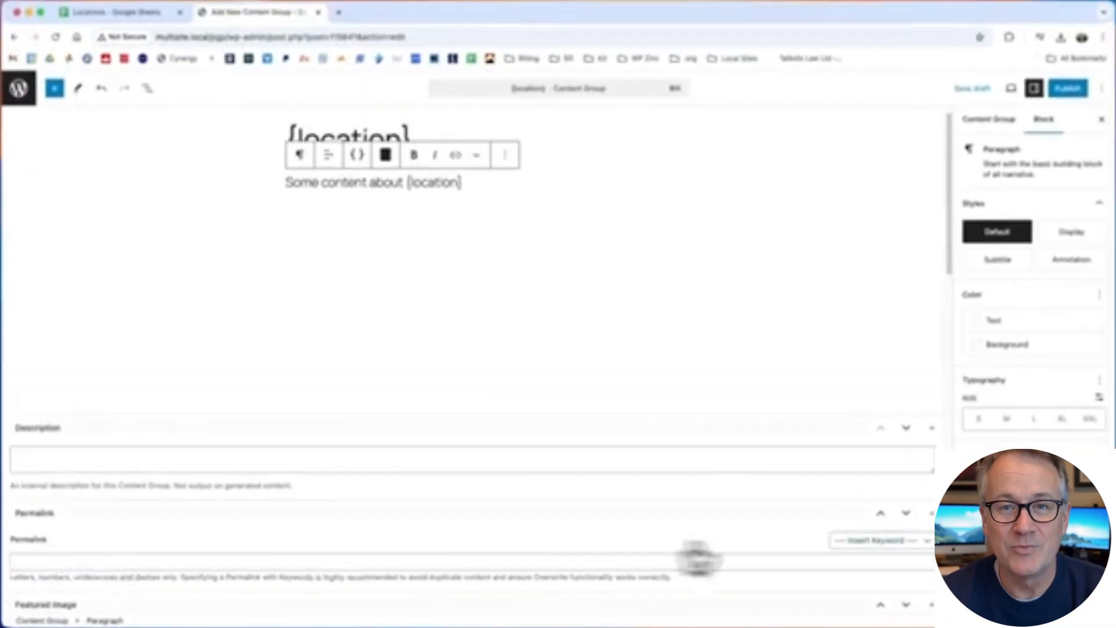
Insert the location keyword as the permalink and publish the content group
{"action": "left_click", "coordinate": [874, 539]}
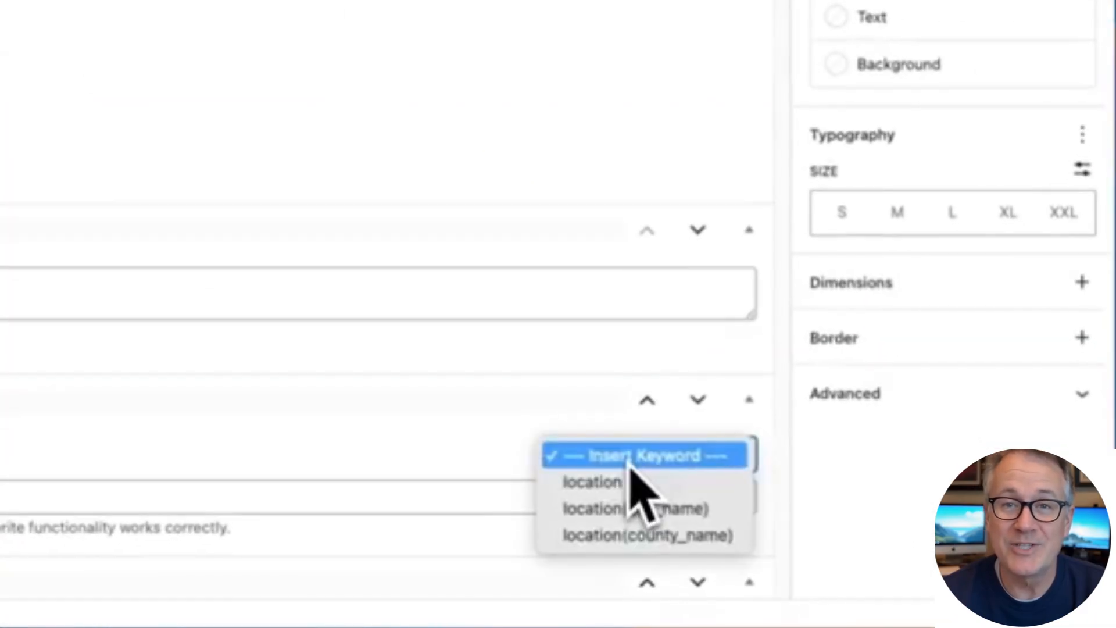
{"action": "left_click", "coordinate": [636, 482]}
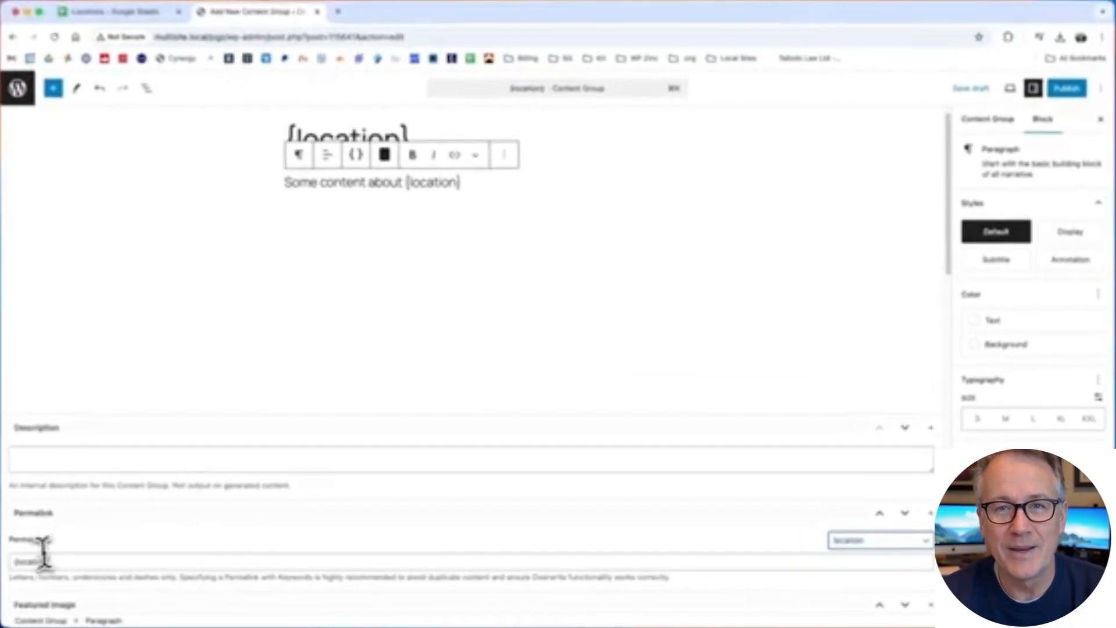
{"action": "left_click_drag", "start_coordinate": [52, 562], "coordinate": [15, 567]}
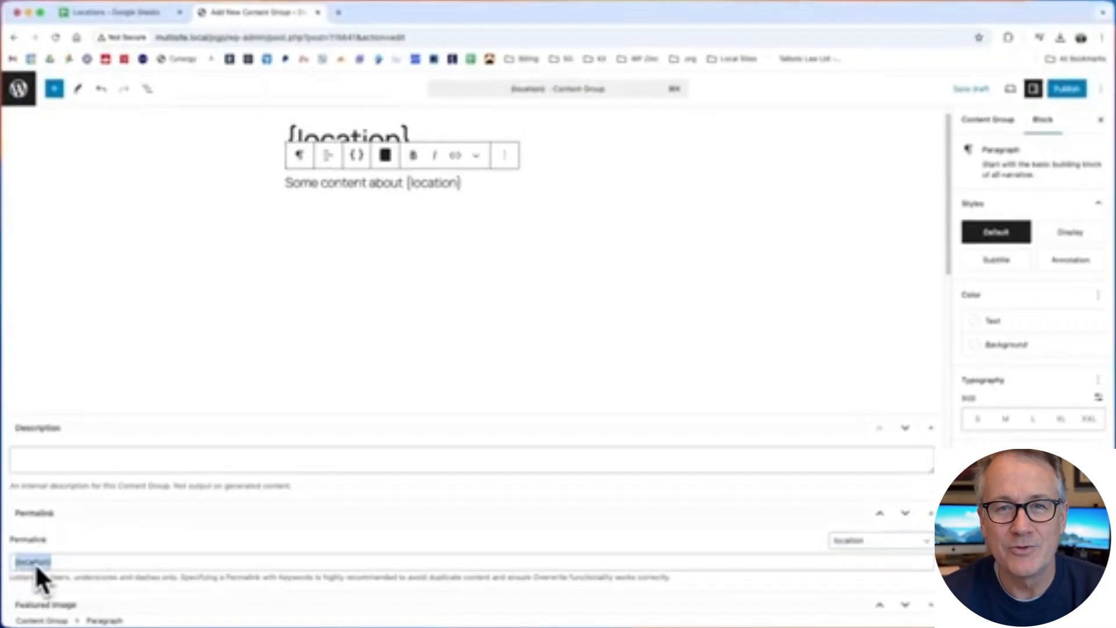
{"action": "left_click", "coordinate": [1069, 96]}
{"action": "left_click", "coordinate": [1071, 92]}
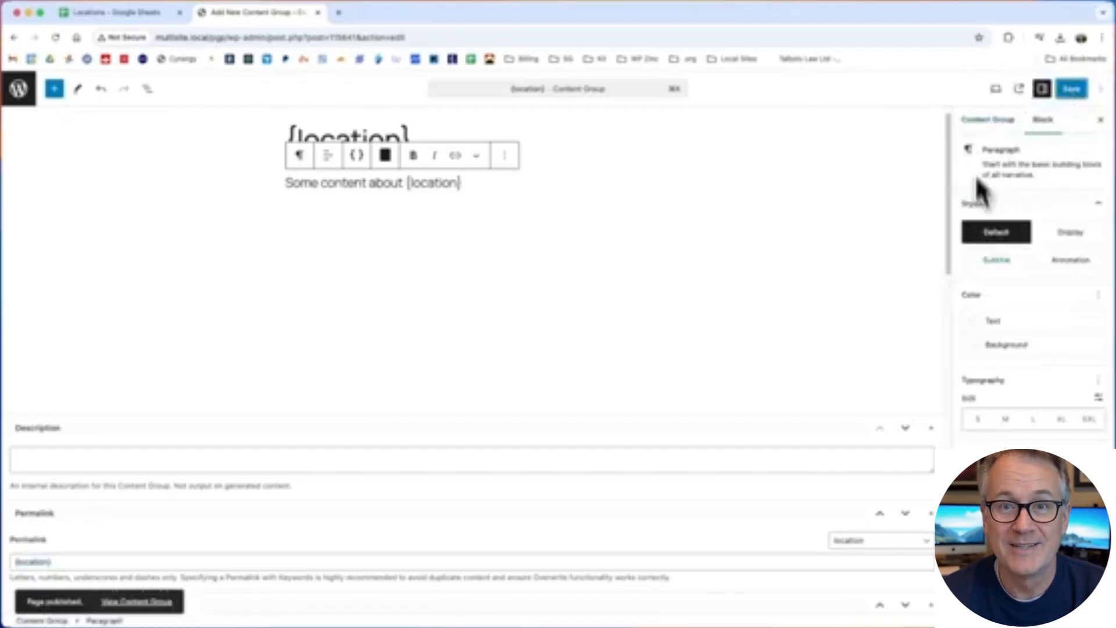
{"action": "left_click", "coordinate": [1042, 88]}
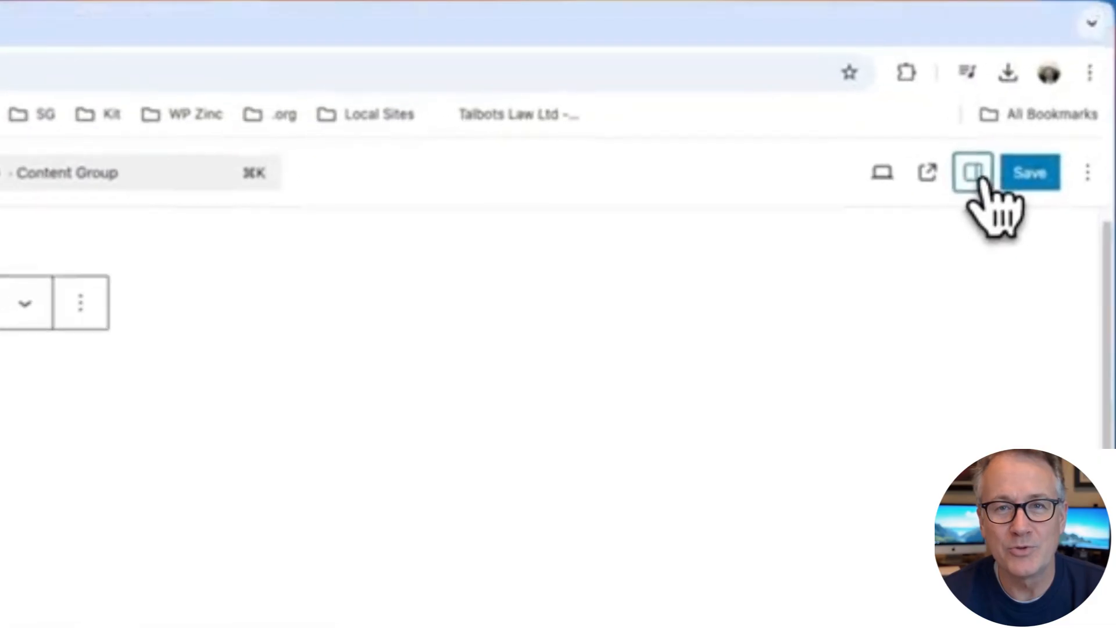
{"action": "left_click", "coordinate": [1023, 119]}
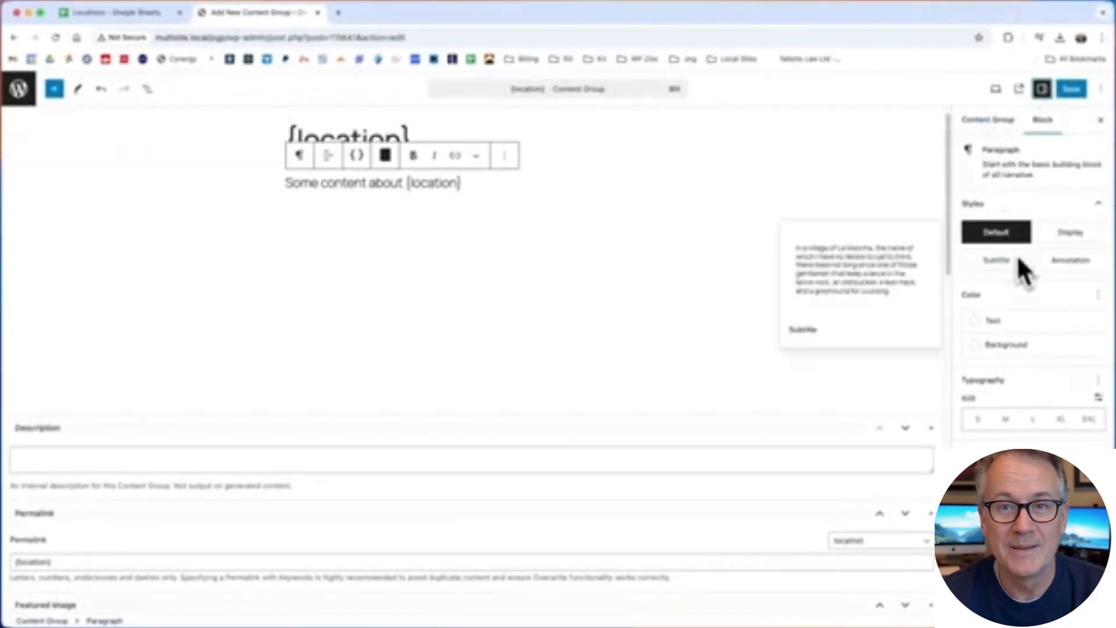
Keep Page as the post type in the content group's publish settings
{"action": "left_click", "coordinate": [985, 121]}
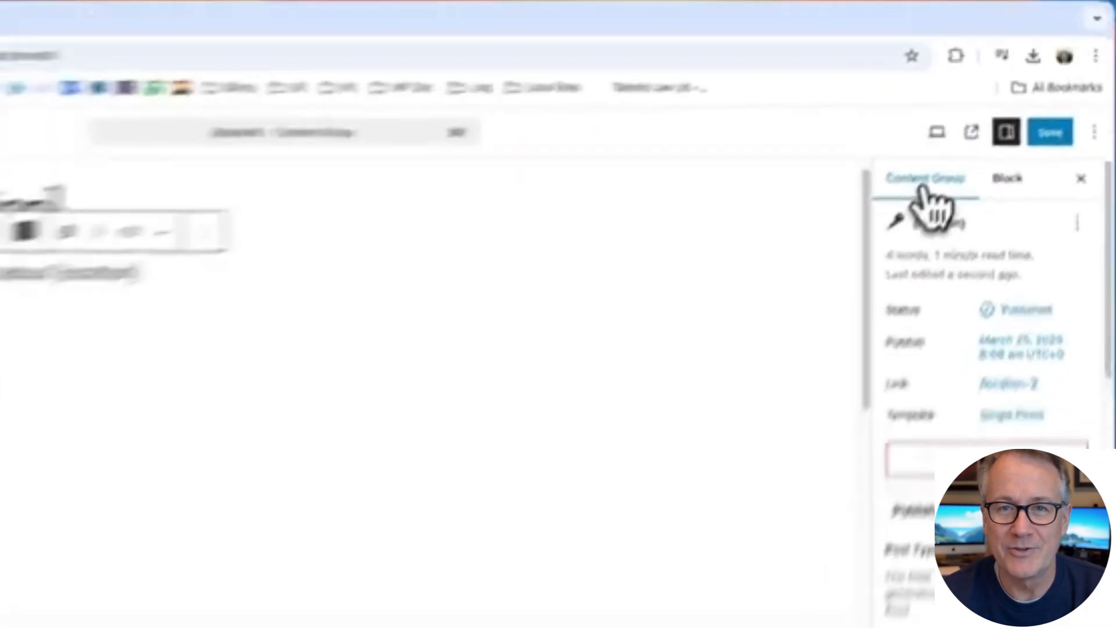
{"action": "scroll", "coordinate": [986, 390], "scroll_direction": "down", "scroll_amount": 5}
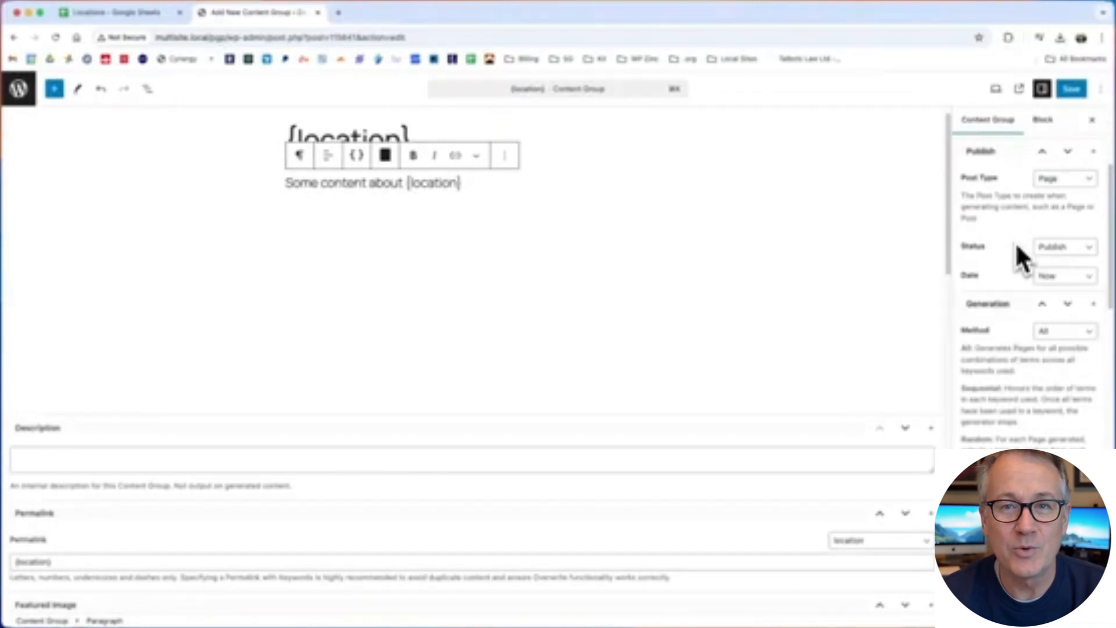
{"action": "left_click", "coordinate": [1075, 178]}
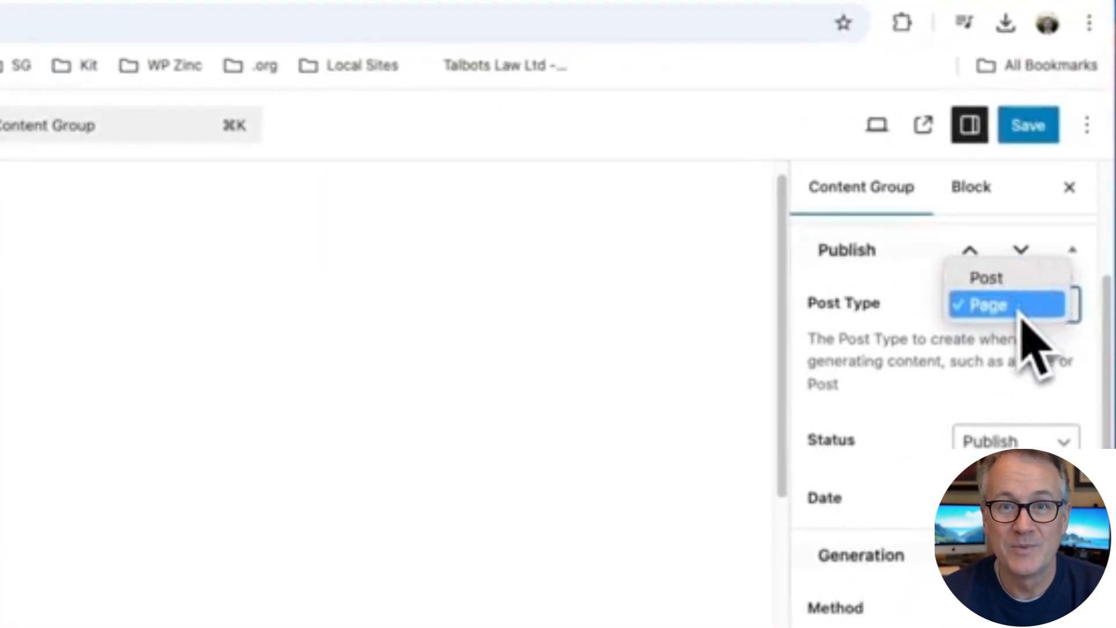
{"action": "left_click", "coordinate": [1021, 315]}
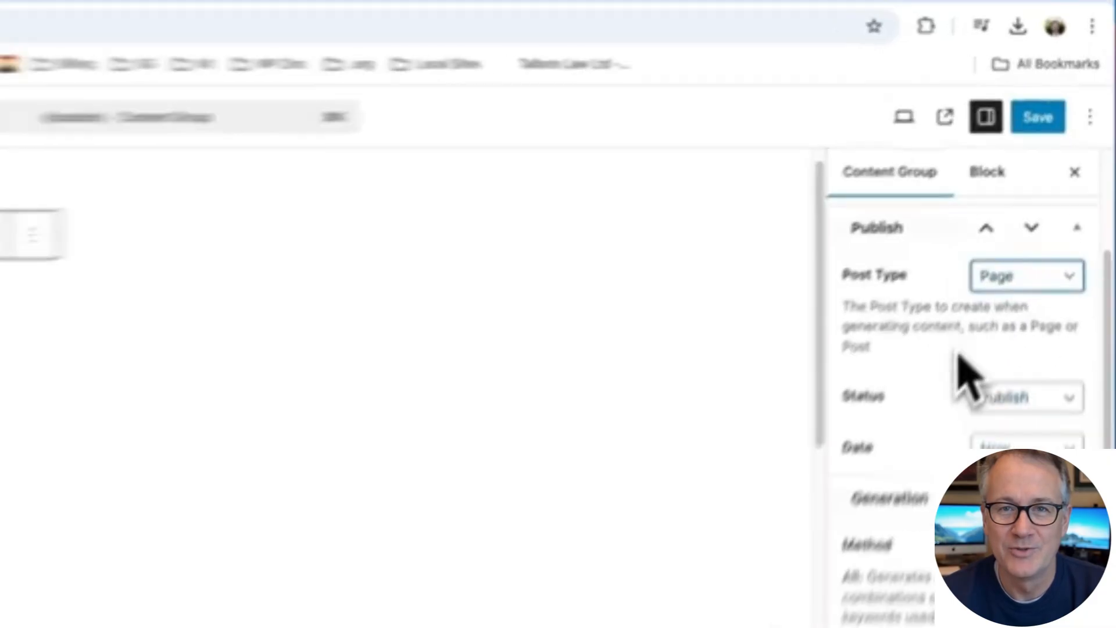
Generate a single test page in draft mode from the content group
{"action": "scroll", "coordinate": [994, 329], "scroll_direction": "down", "scroll_amount": 5}
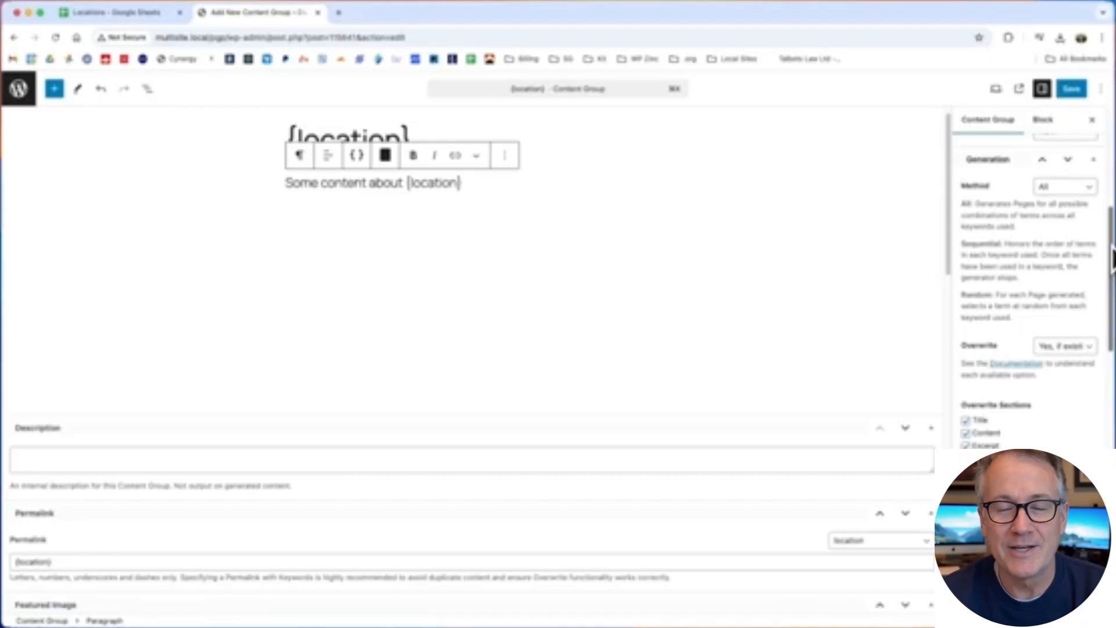
{"action": "scroll", "coordinate": [1093, 279], "scroll_direction": "down", "scroll_amount": 10}
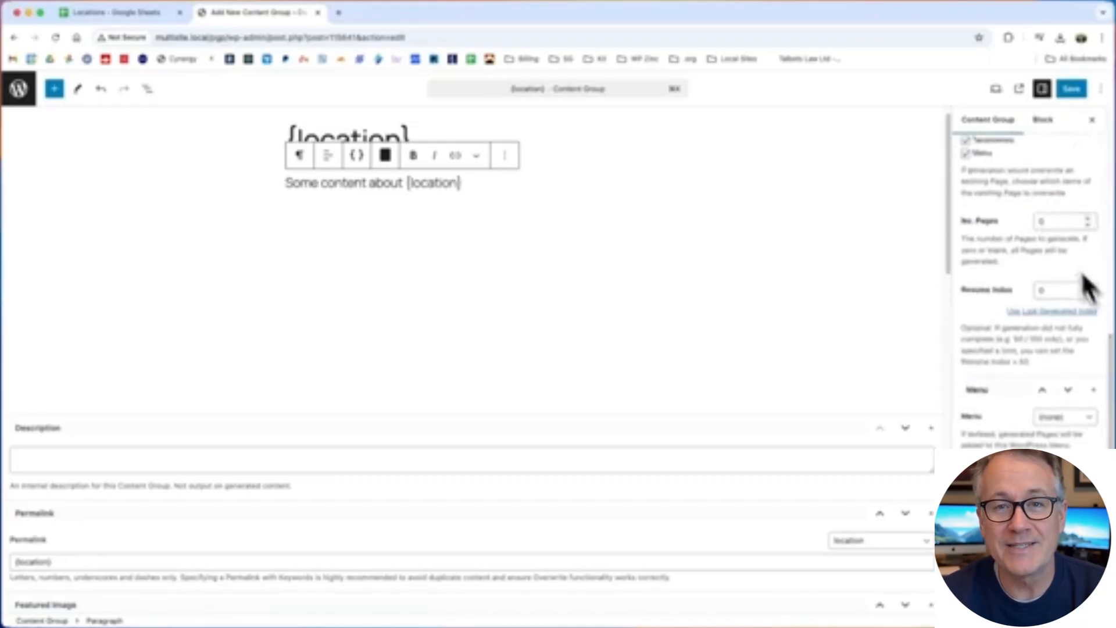
{"action": "scroll", "coordinate": [1098, 312], "scroll_direction": "down", "scroll_amount": 10}
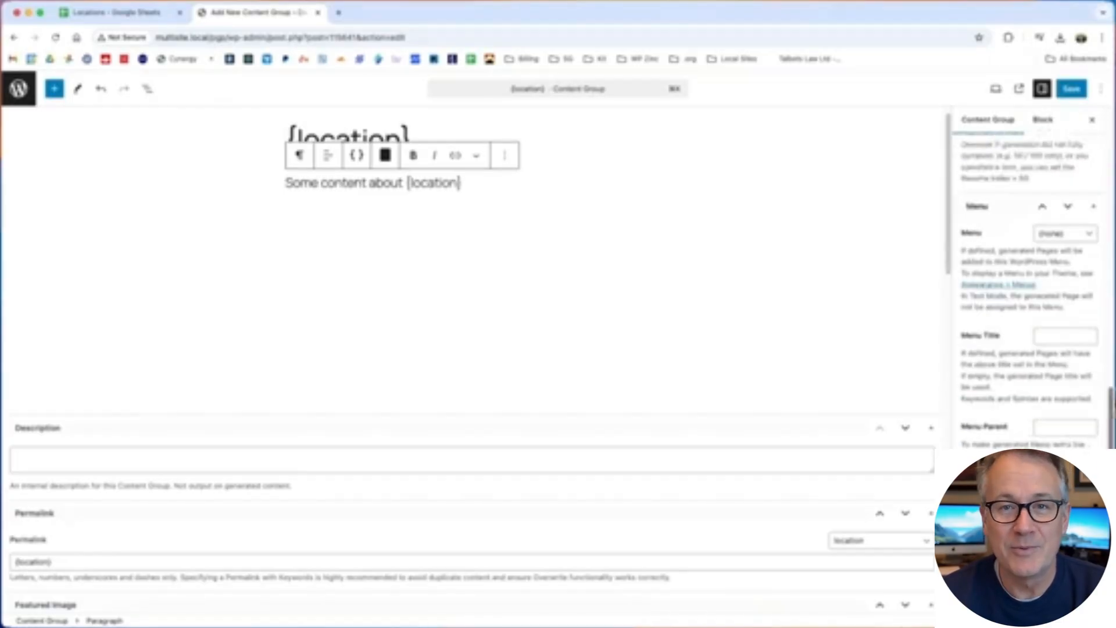
{"action": "scroll", "coordinate": [1022, 291], "scroll_direction": "down", "scroll_amount": 5}
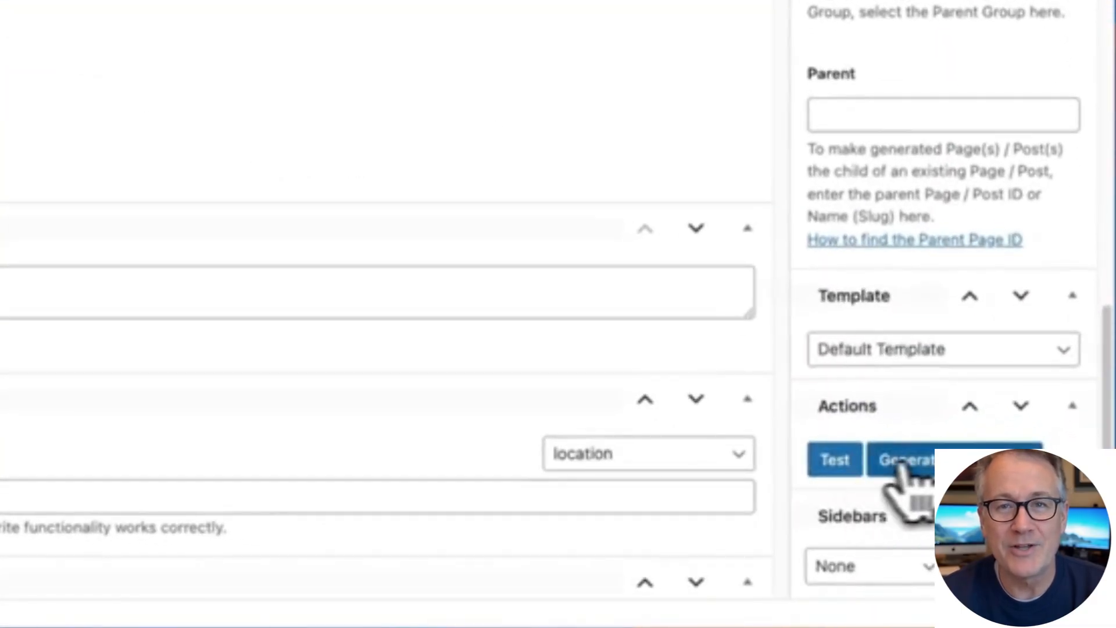
{"action": "left_click", "coordinate": [841, 462]}
{"action": "key", "text": "Return"}
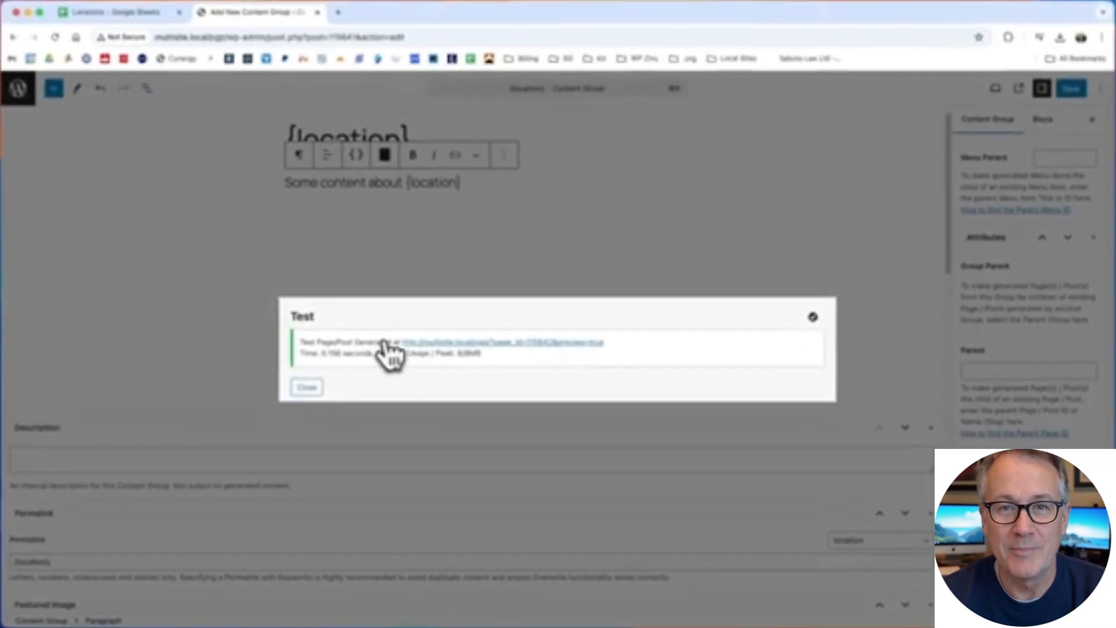
Open the generated test page and compare its title and body text with the {location} keyword in the content group
{"action": "left_click", "coordinate": [527, 344]}
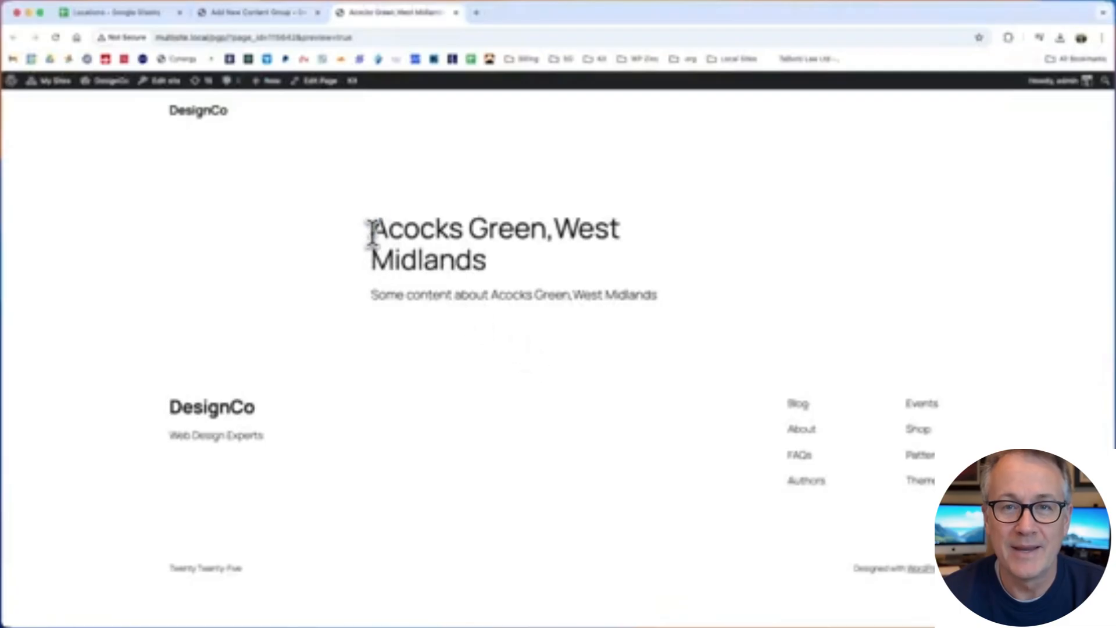
{"action": "left_click_drag", "start_coordinate": [371, 235], "coordinate": [518, 269]}
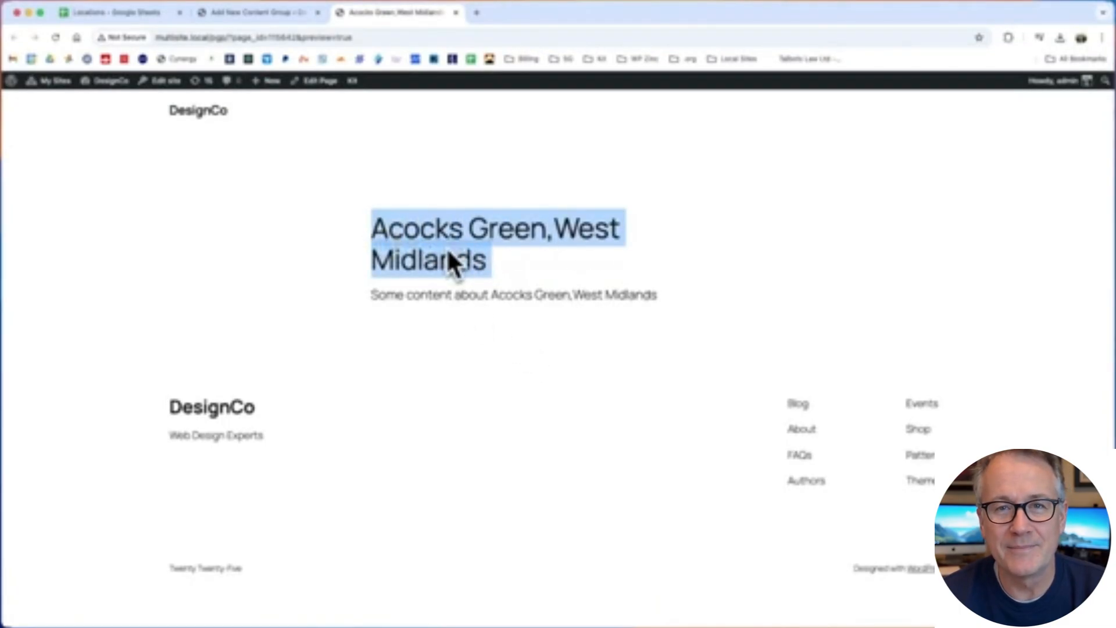
{"action": "left_click_drag", "start_coordinate": [435, 378], "coordinate": [701, 388]}
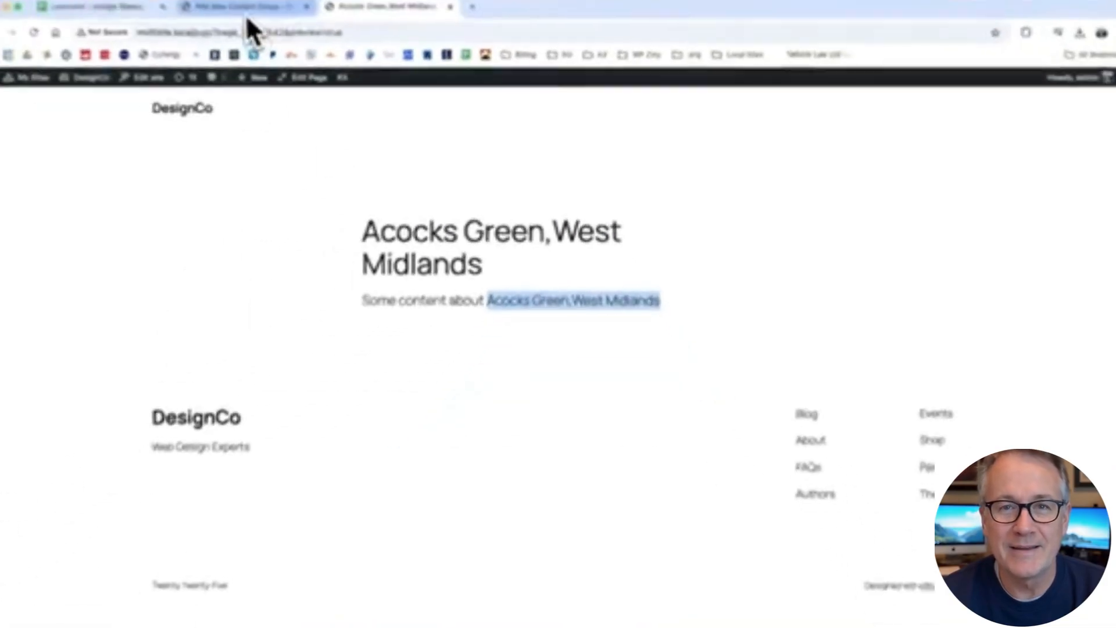
{"action": "left_click", "coordinate": [246, 15]}
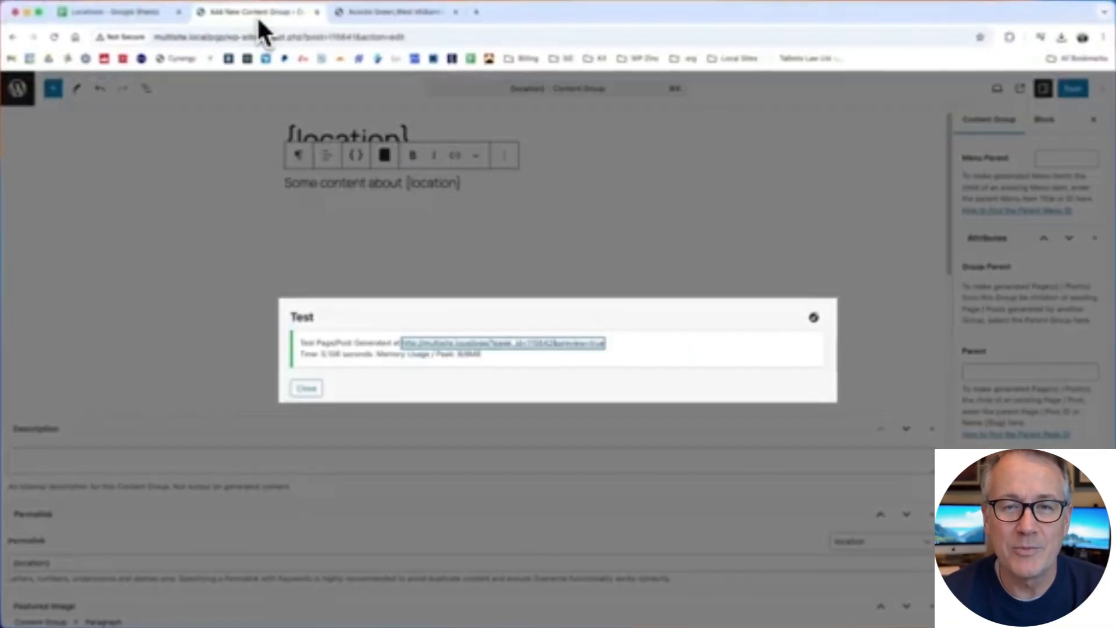
{"action": "left_click", "coordinate": [296, 391]}
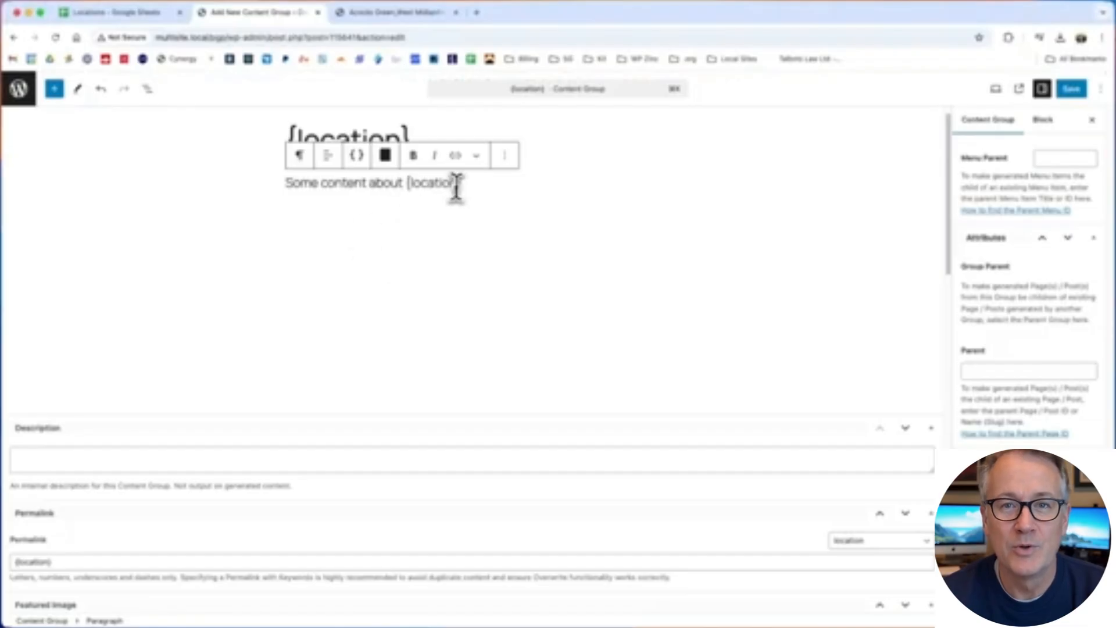
{"action": "left_click_drag", "start_coordinate": [459, 183], "coordinate": [412, 183]}
{"action": "key", "text": "ctrl+Tab"}
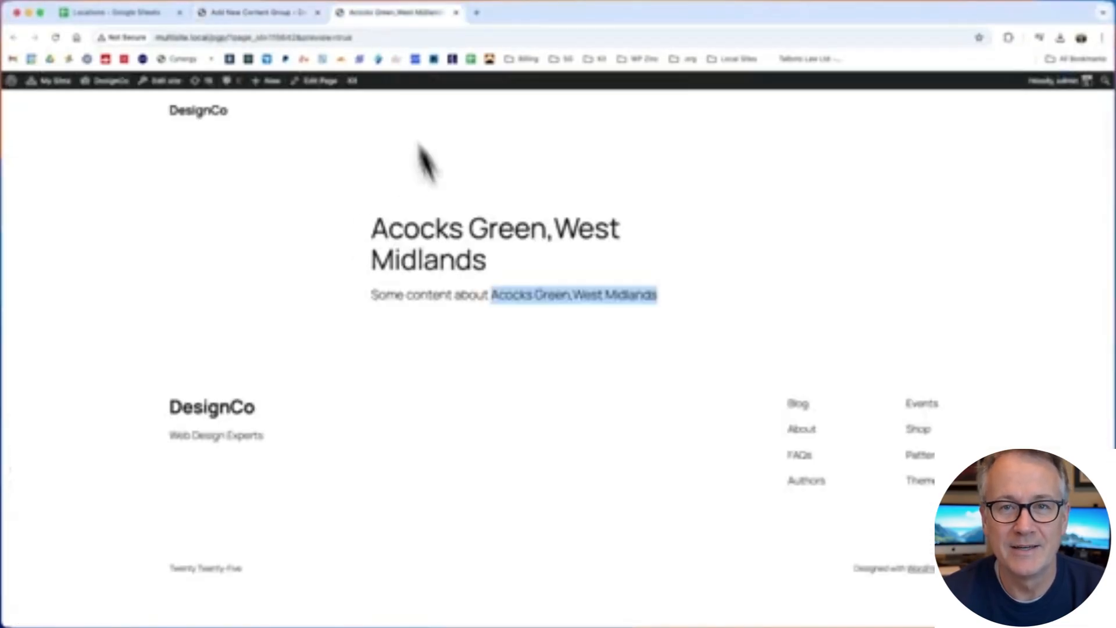
{"action": "left_click", "coordinate": [263, 17]}
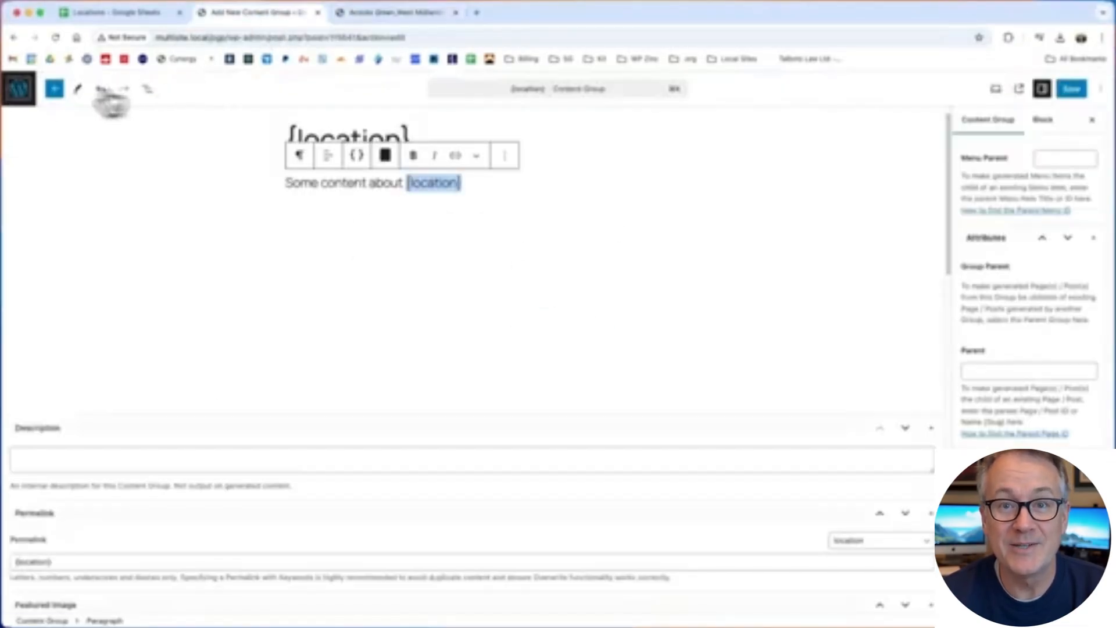
Open the location keyword in a separate tab and examine the city_name and county_name values of its first term
{"action": "left_click", "coordinate": [15, 87], "text": "super"}
{"action": "left_click", "coordinate": [504, 15]}
{"action": "left_click", "coordinate": [67, 391]}
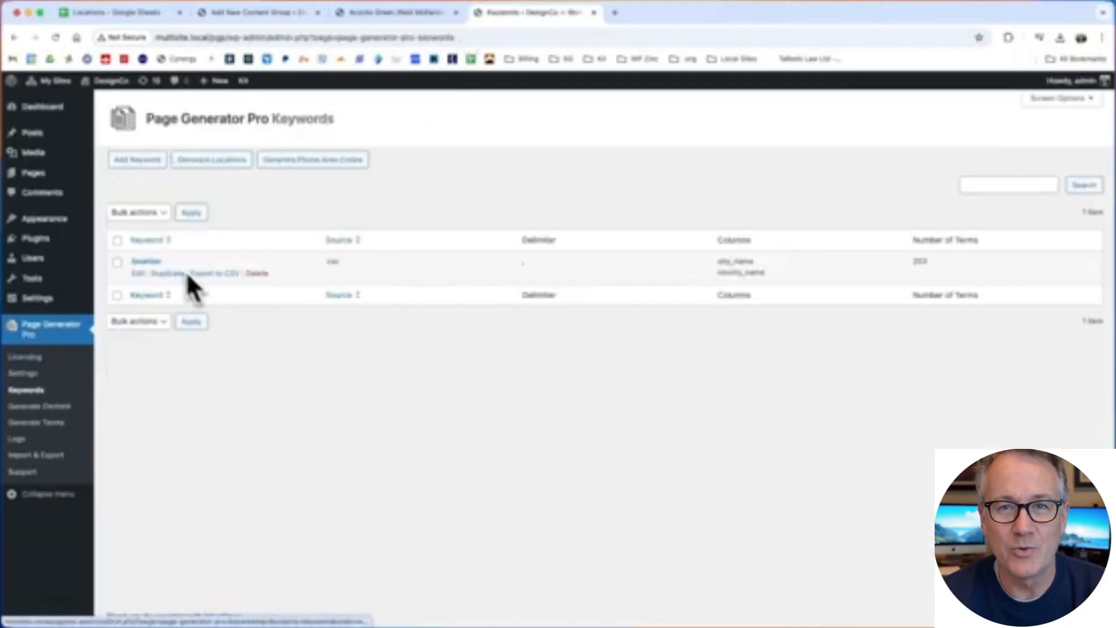
{"action": "left_click", "coordinate": [145, 259]}
{"action": "scroll", "coordinate": [433, 447], "scroll_direction": "down", "scroll_amount": 2}
{"action": "left_click_drag", "start_coordinate": [204, 443], "coordinate": [759, 455]}
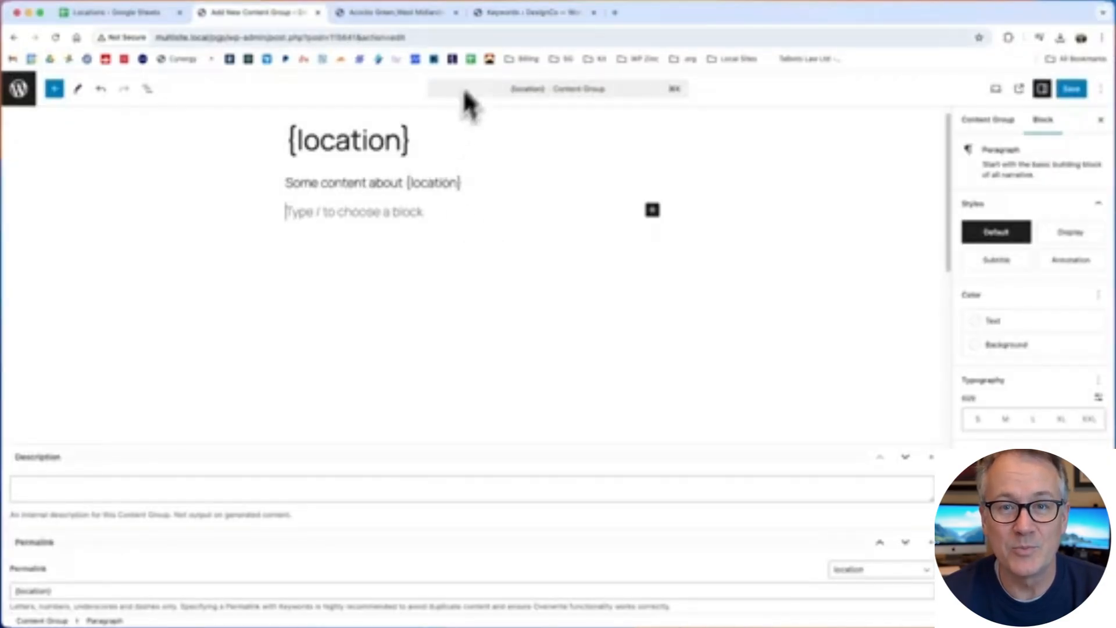
{"action": "left_click", "coordinate": [510, 12]}
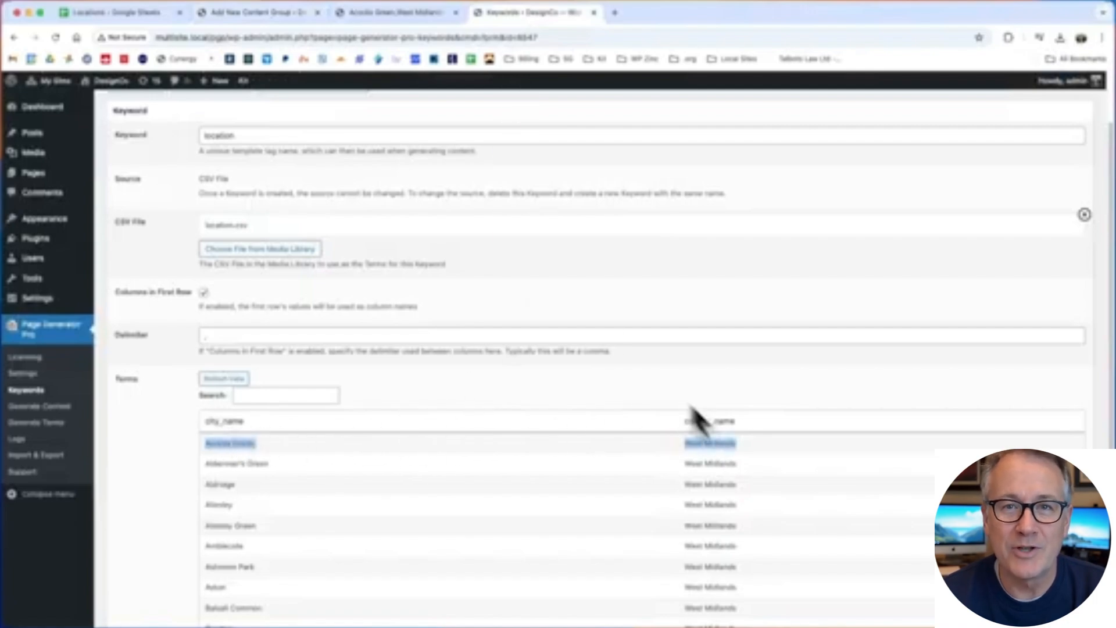
Replace the content group's title with the {location(city_name)} keyword
{"action": "left_click", "coordinate": [261, 12]}
{"action": "left_click_drag", "start_coordinate": [411, 144], "coordinate": [289, 142]}
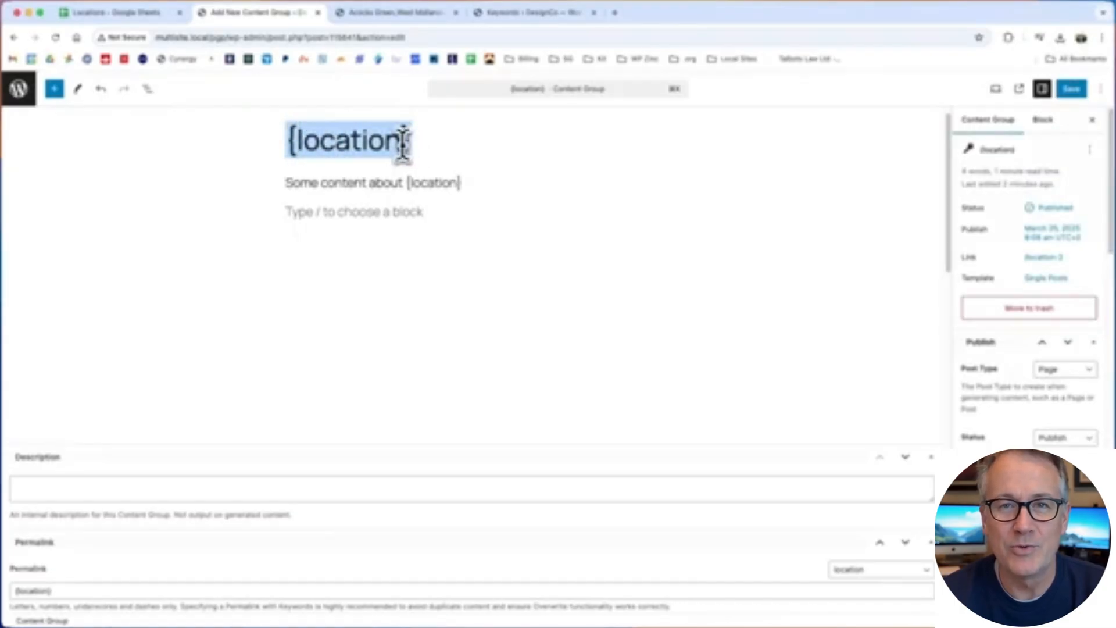
{"action": "left_click", "coordinate": [425, 145]}
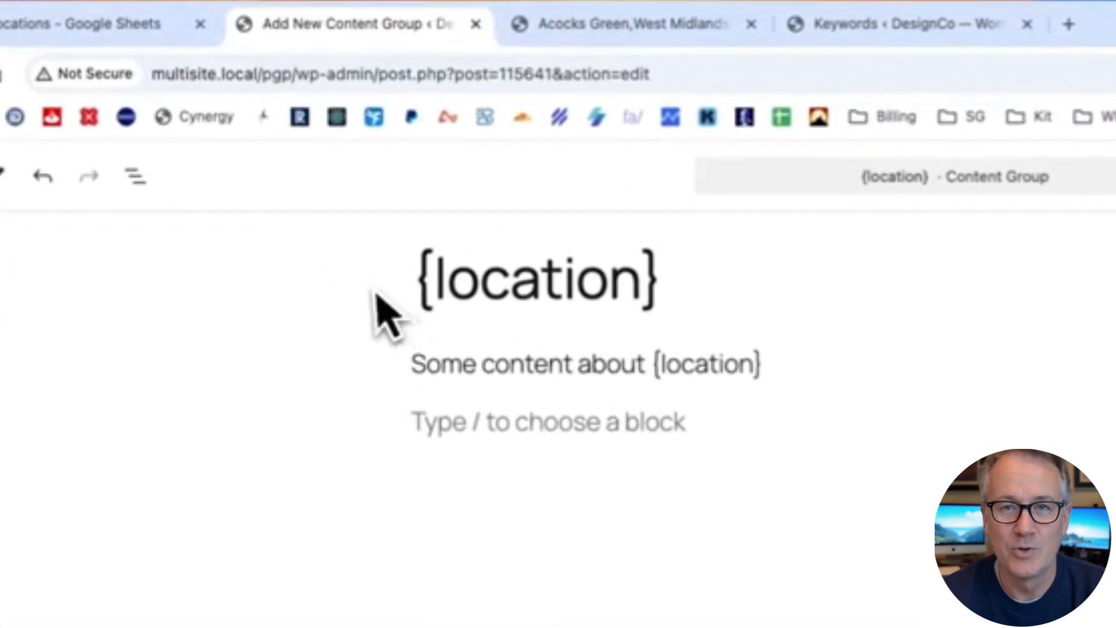
{"action": "left_click_drag", "start_coordinate": [714, 282], "coordinate": [411, 274]}
{"action": "key", "text": "BackSpace"}
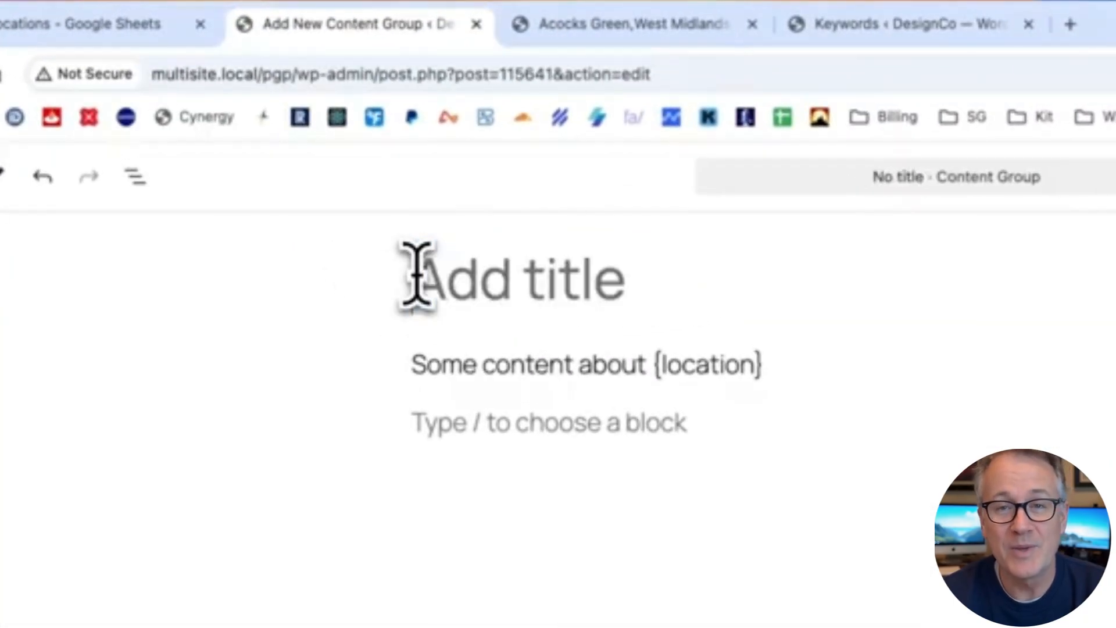
{"action": "type", "text": "{"}
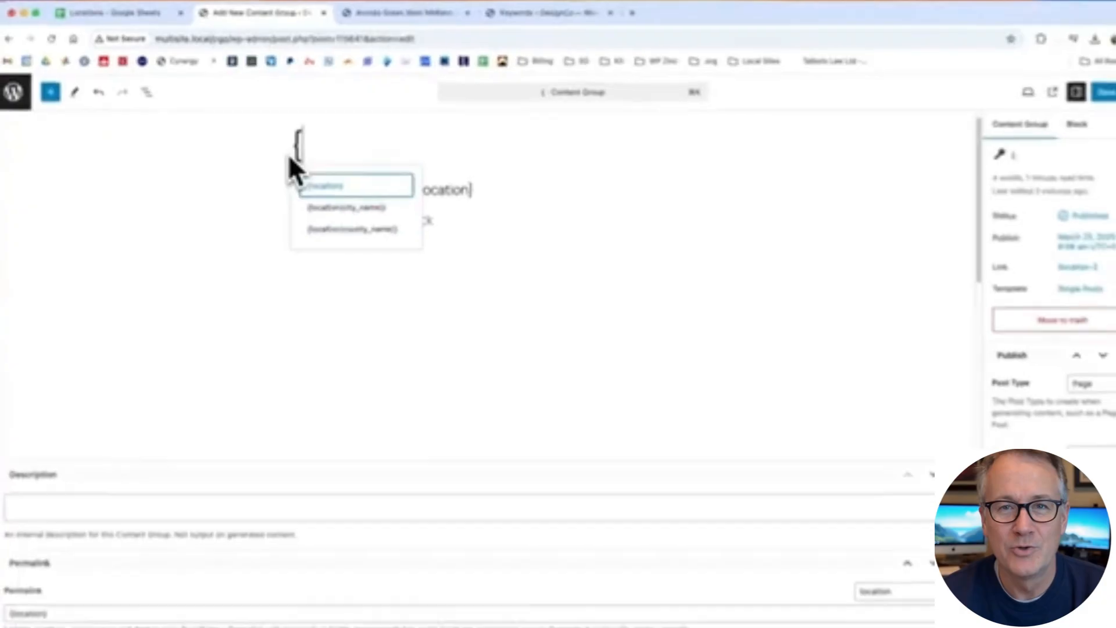
{"action": "left_click", "coordinate": [365, 203]}
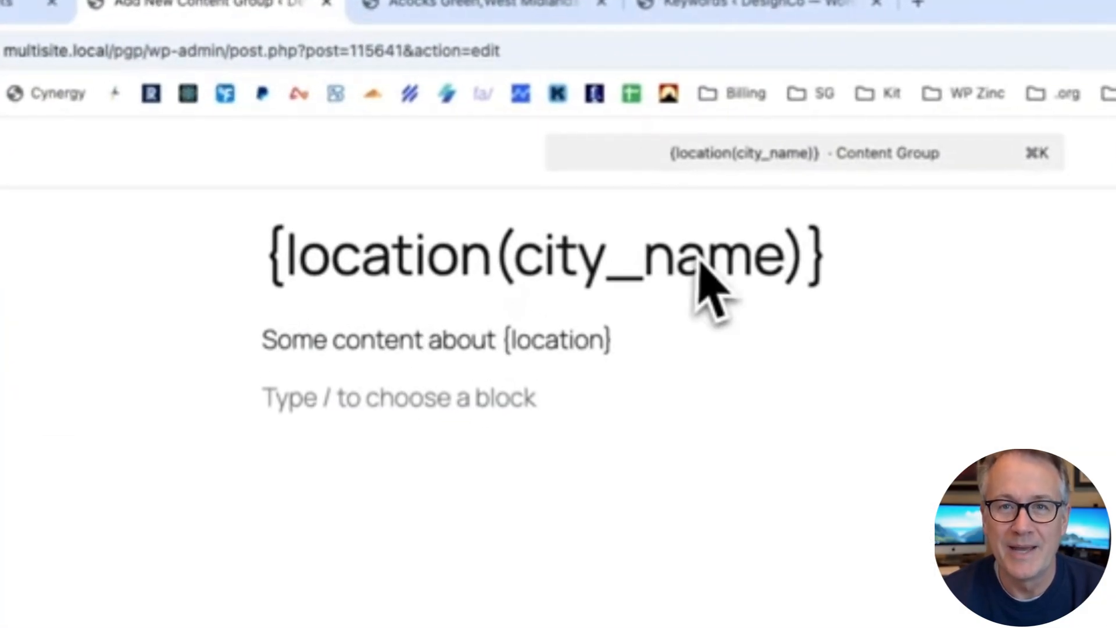
Generate another draft test page from the content group and inspect its title
{"action": "left_click_drag", "start_coordinate": [473, 178], "coordinate": [408, 185]}
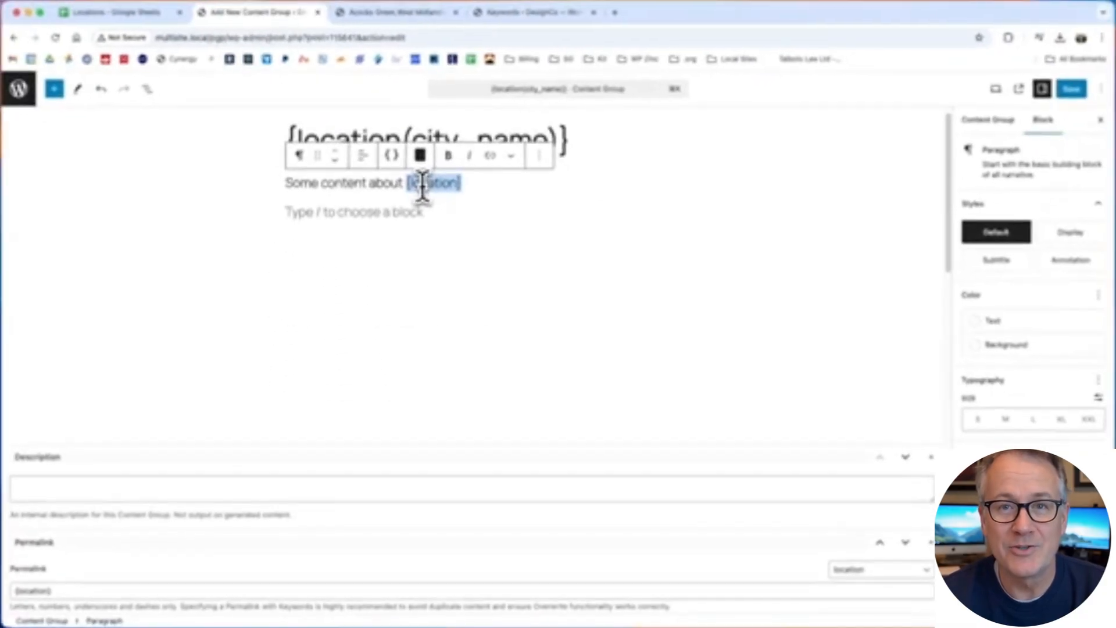
{"action": "left_click", "coordinate": [992, 122]}
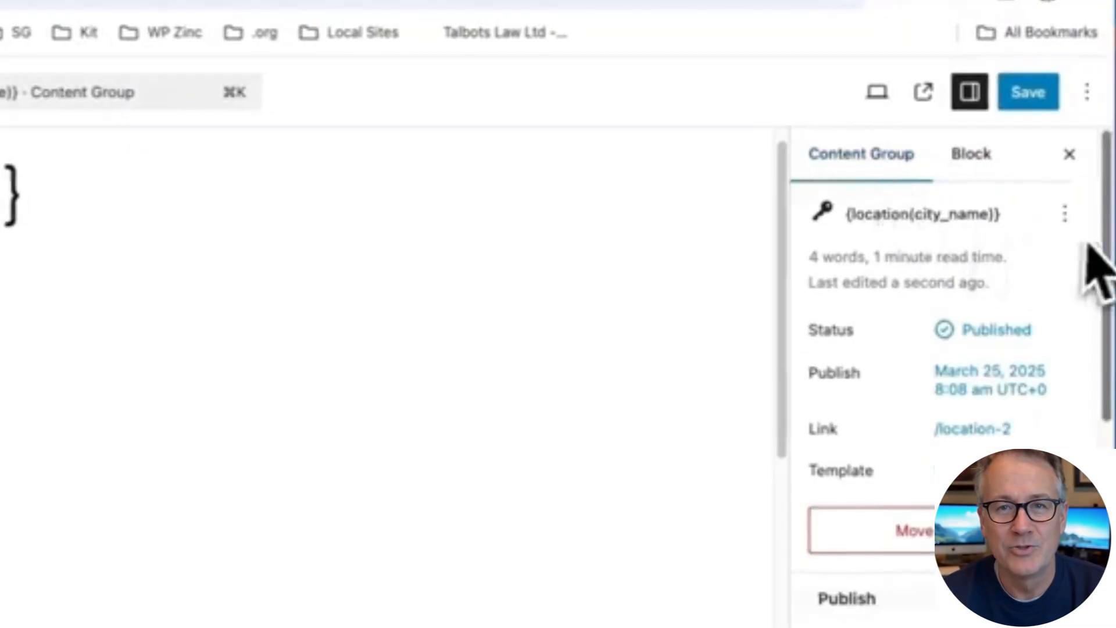
{"action": "scroll", "coordinate": [1090, 250], "scroll_direction": "down", "scroll_amount": 20}
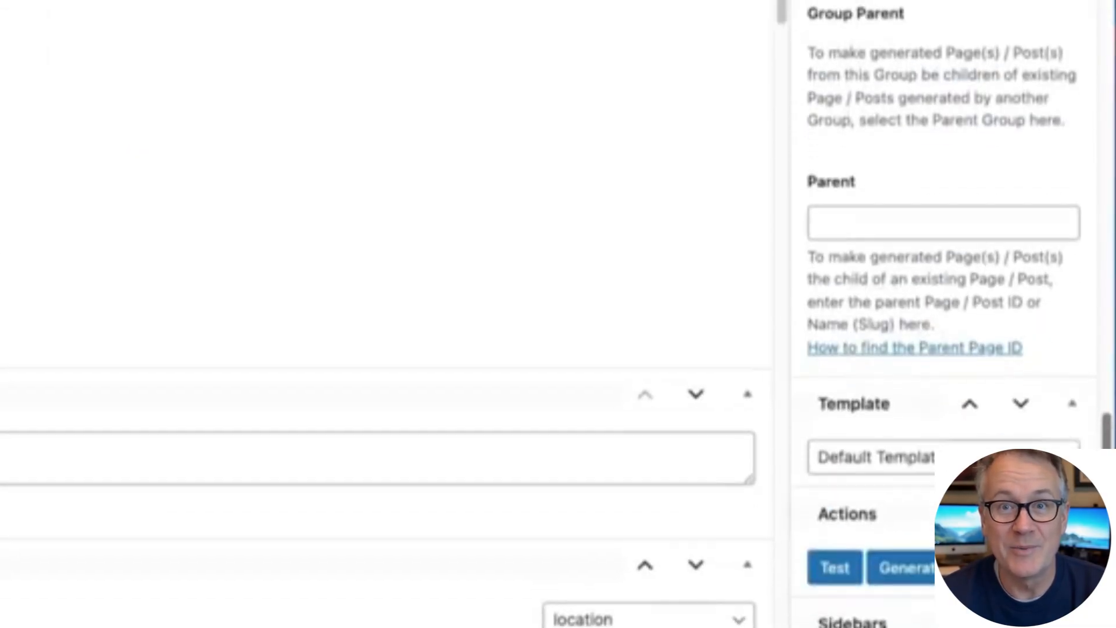
{"action": "left_click", "coordinate": [834, 552]}
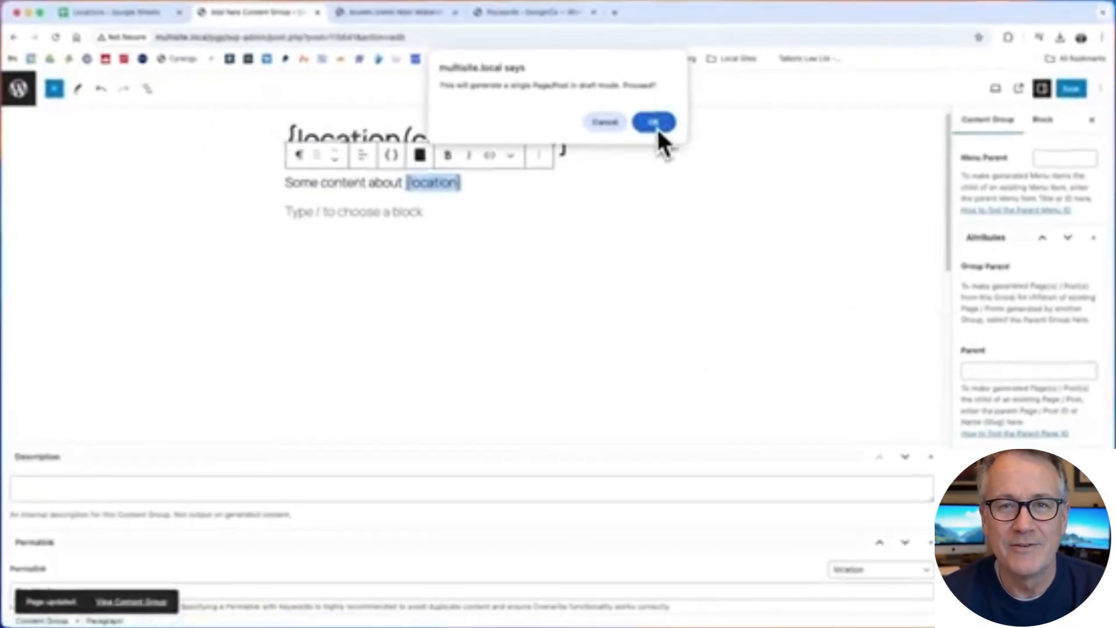
{"action": "left_click", "coordinate": [604, 76]}
{"action": "left_click_drag", "start_coordinate": [372, 230], "coordinate": [549, 229]}
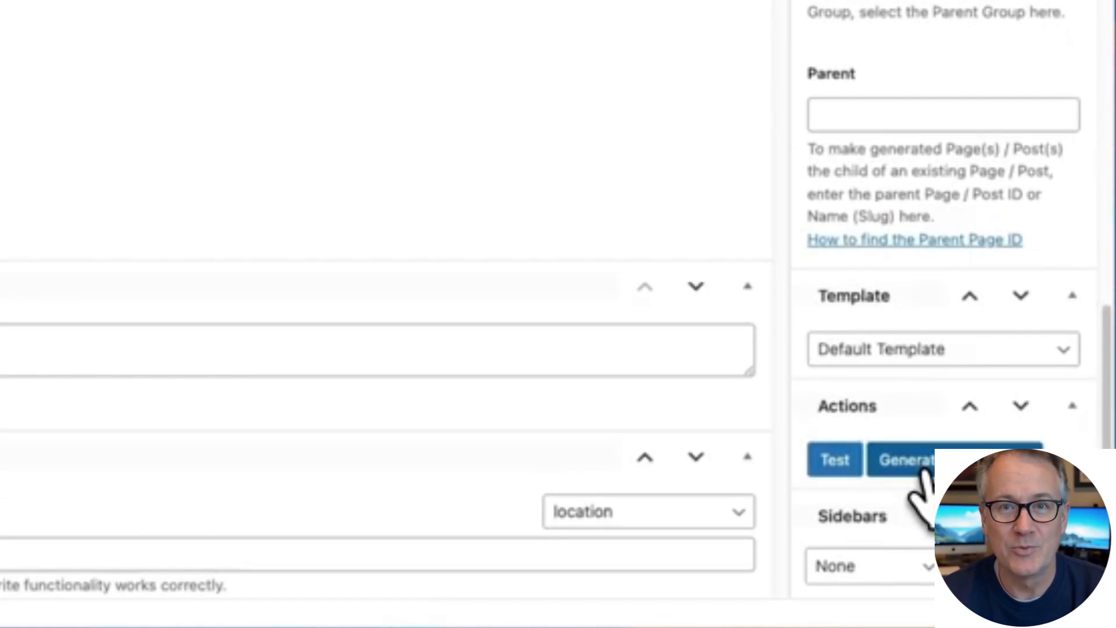
Generate the pages for all locations and check their count against the location keyword's number of terms
{"action": "left_click", "coordinate": [907, 460]}
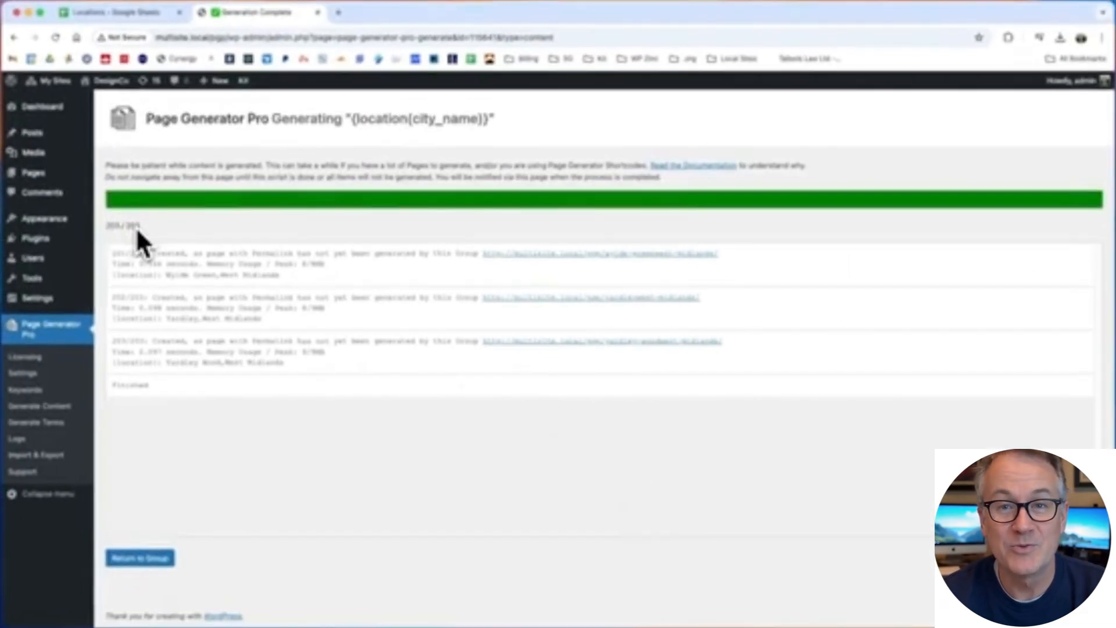
{"action": "left_click", "coordinate": [83, 386], "text": "super"}
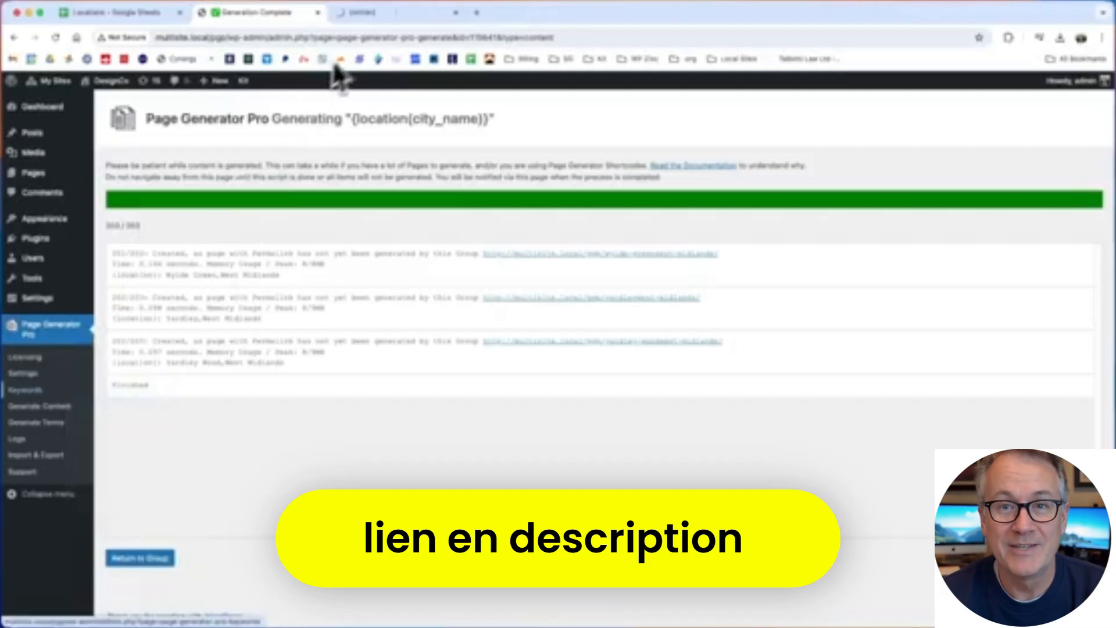
{"action": "left_click", "coordinate": [378, 14]}
{"action": "double_click", "coordinate": [902, 262]}
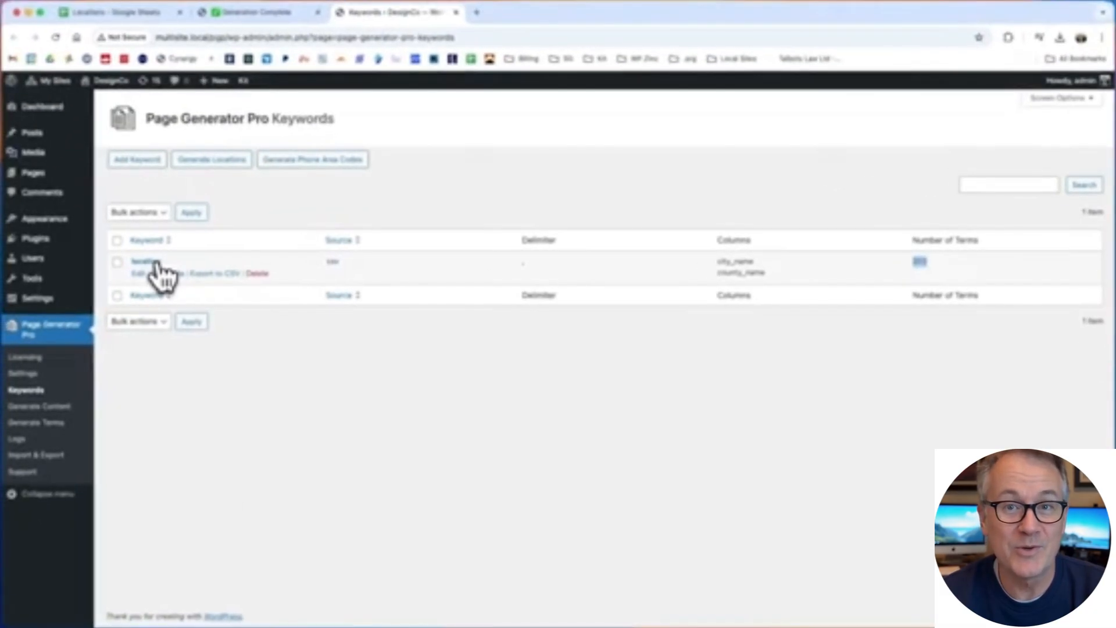
{"action": "left_click", "coordinate": [154, 263]}
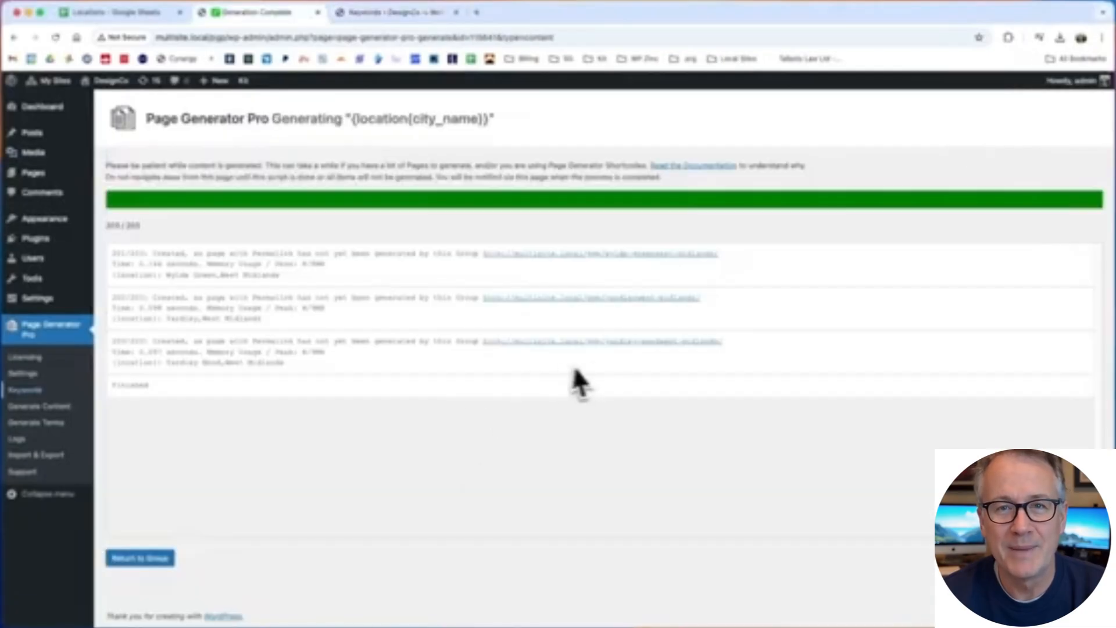
Open the generated Yardley Wood, Yardley and Wylde Green pages from the generation log to inspect their titles and content
{"action": "left_click", "coordinate": [593, 344]}
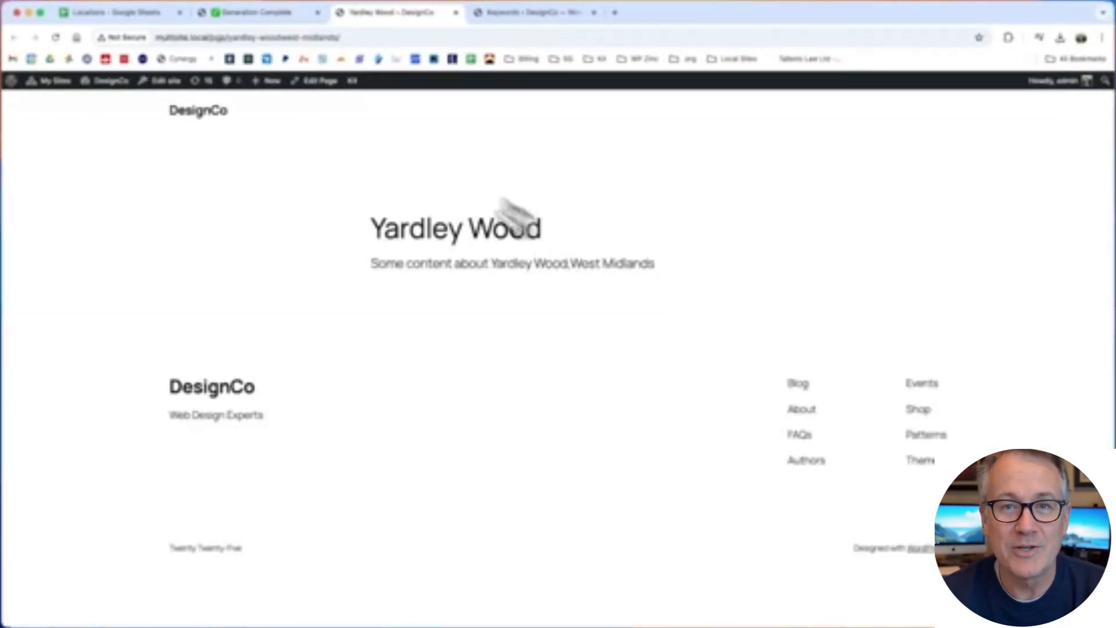
{"action": "left_click", "coordinate": [265, 13]}
{"action": "left_click", "coordinate": [674, 307]}
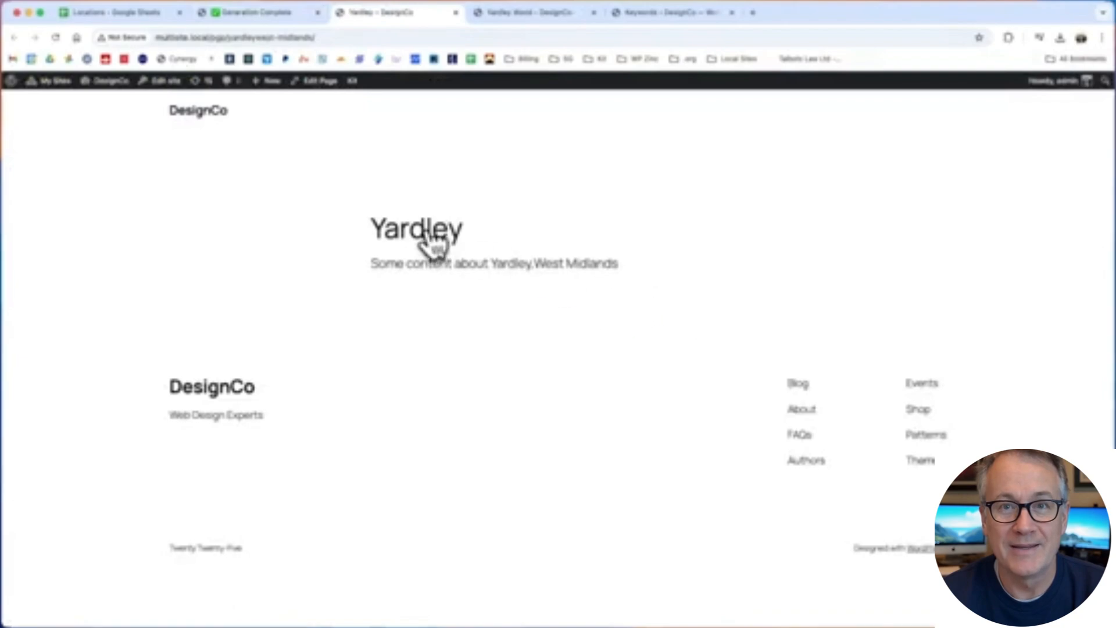
{"action": "left_click", "coordinate": [257, 13]}
{"action": "left_click", "coordinate": [643, 262]}
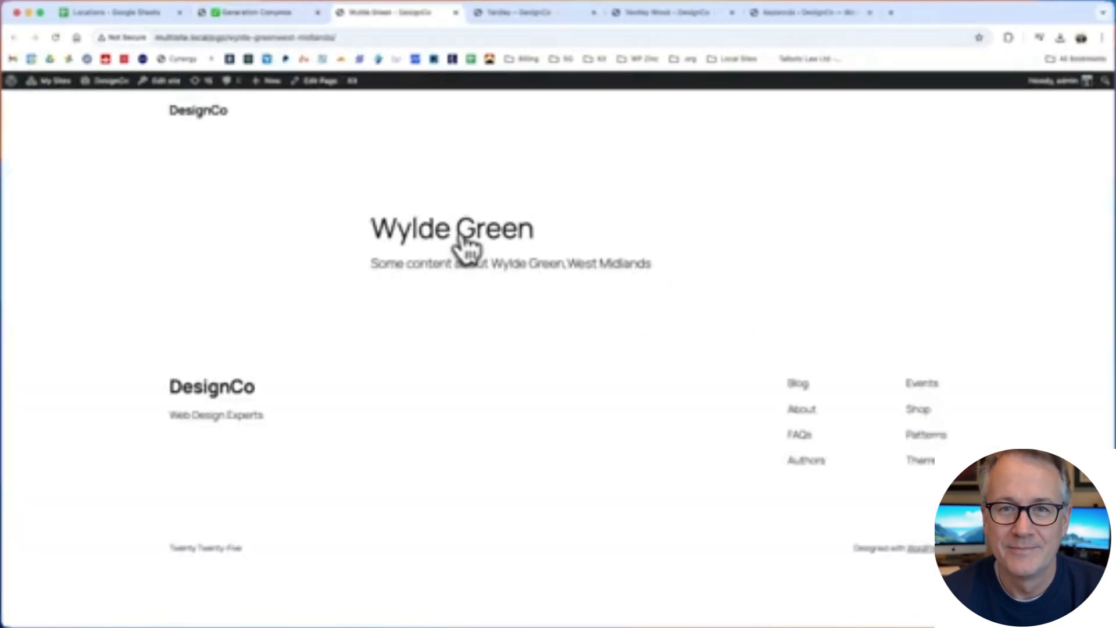